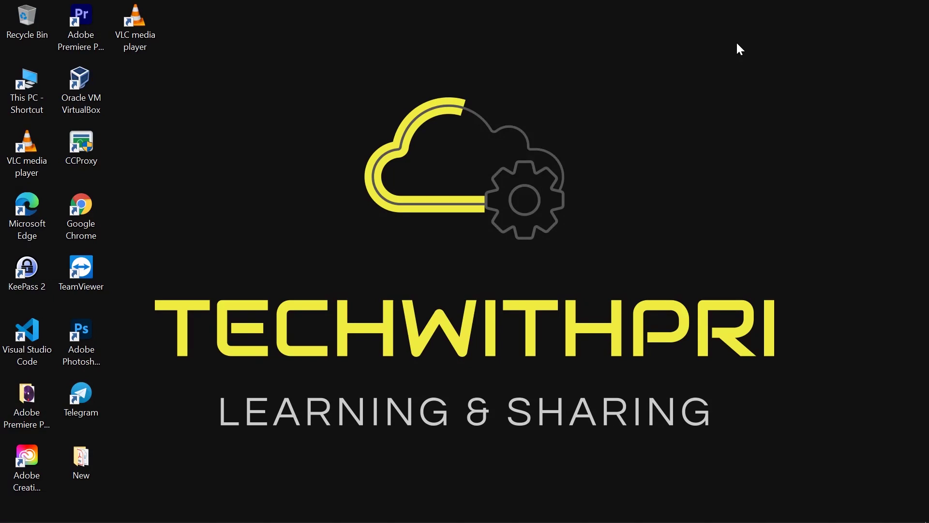
Bring the Chrome window forward and switch to the Google search tab.
mouse_move(128, 520)
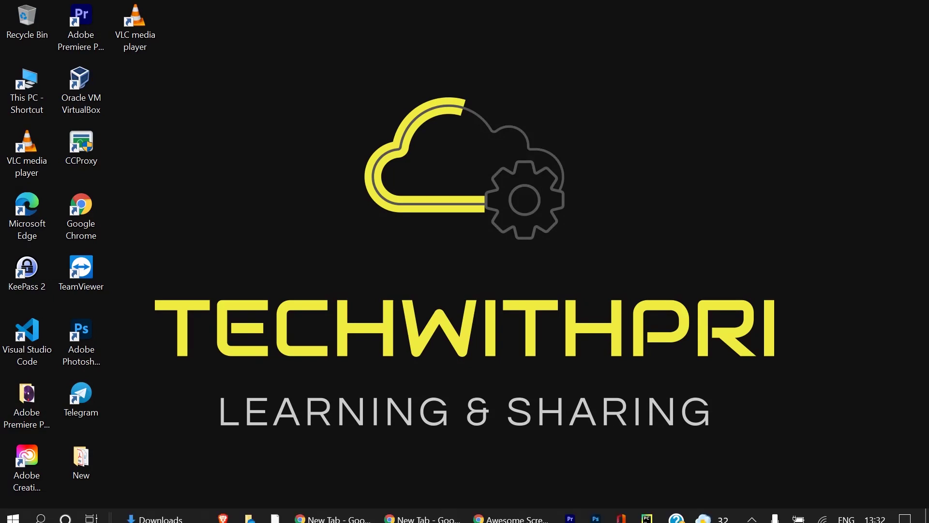
left_click(347, 514)
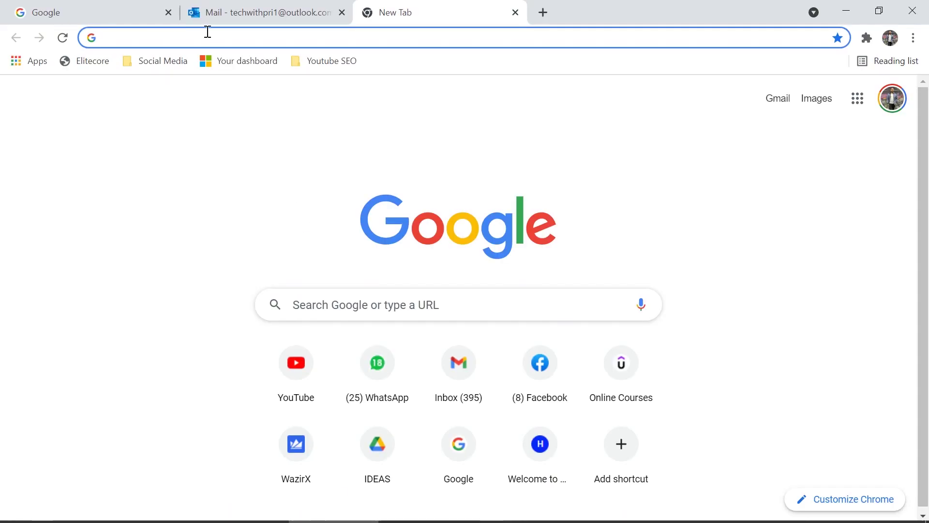
left_click(46, 12)
Search Google for 'azure' and open the Microsoft Azure: Cloud Computing Services result.
left_click(350, 216)
type("azure")
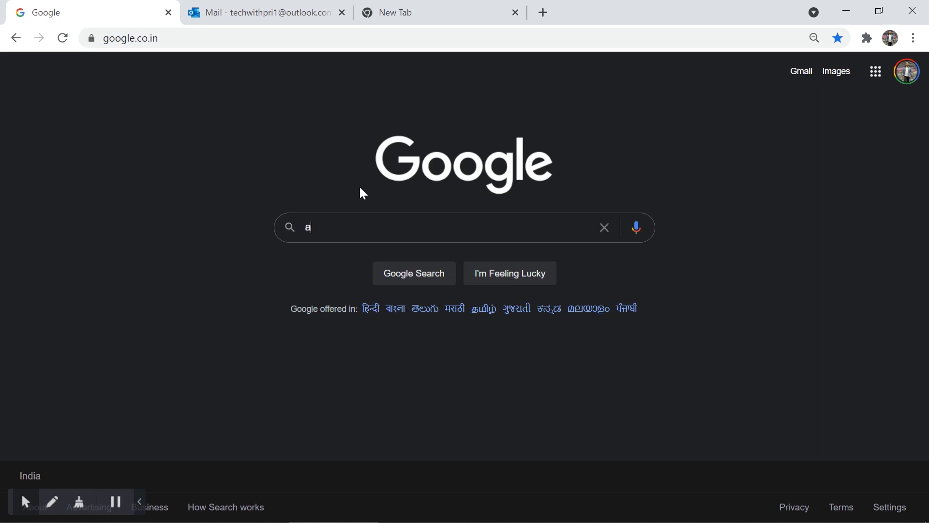
key("Return")
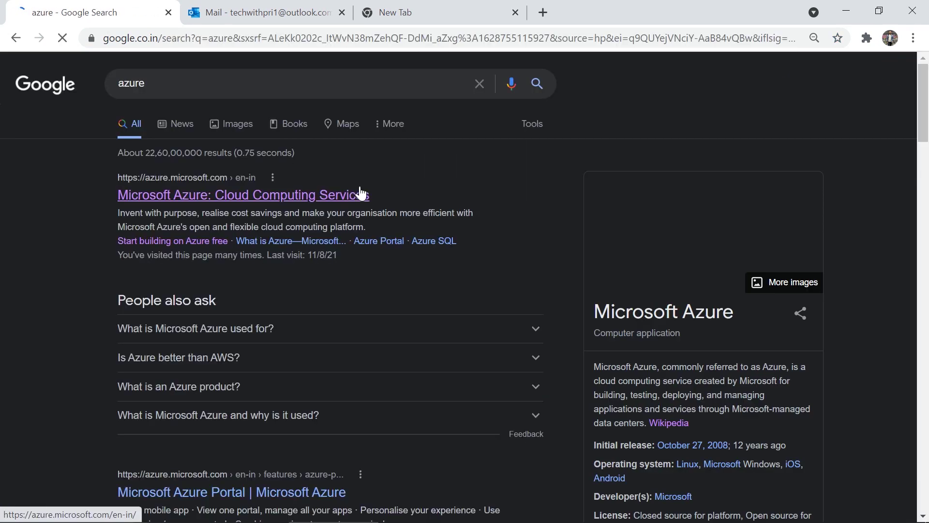
left_click(178, 196)
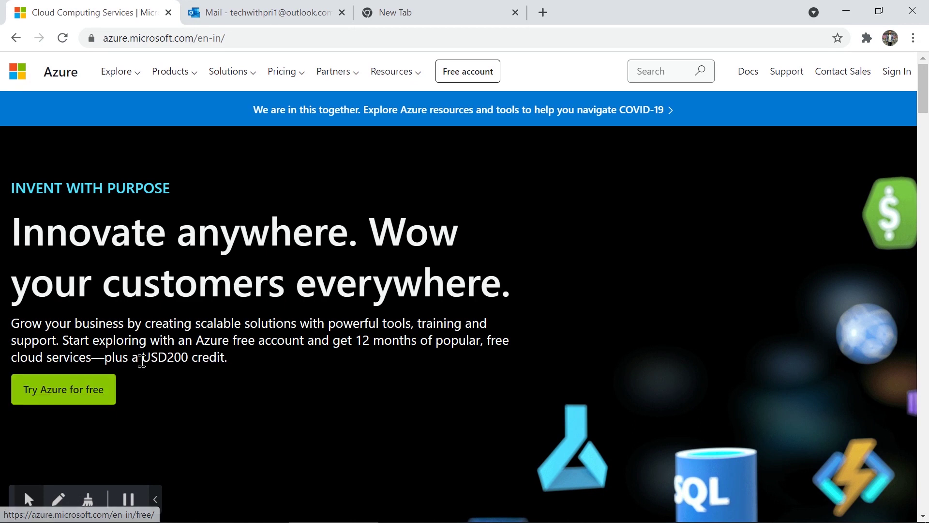
left_click_drag(151, 357, 194, 360)
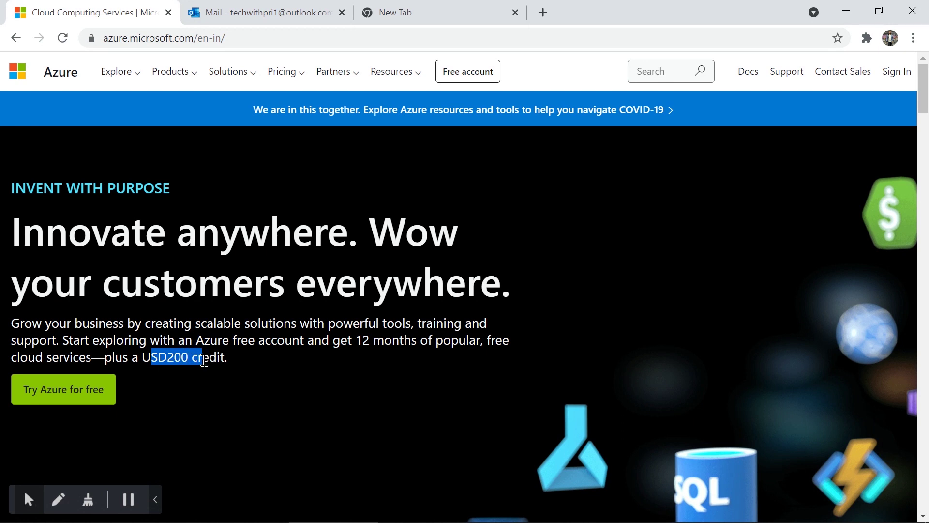
left_click(204, 360)
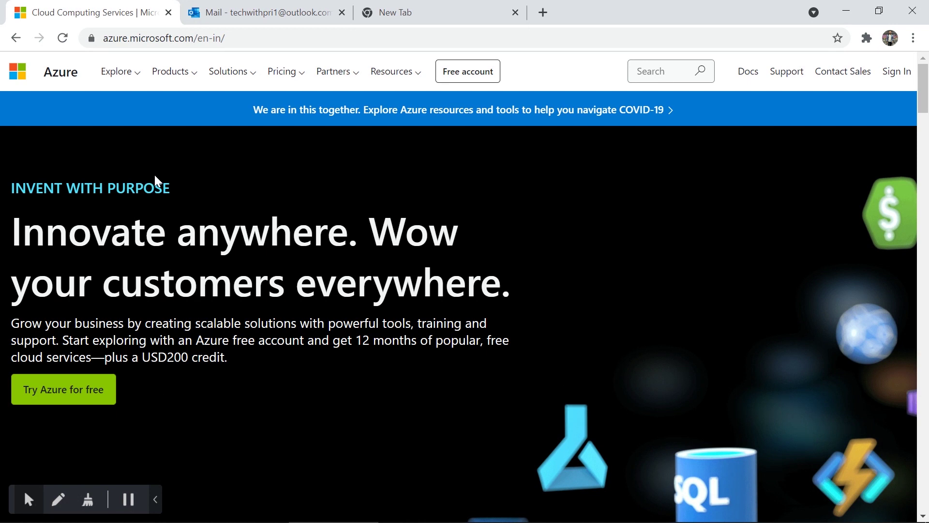
Open 'Try Azure for free' and scroll down to the Start free button and USD200 credit offer.
left_click(72, 390)
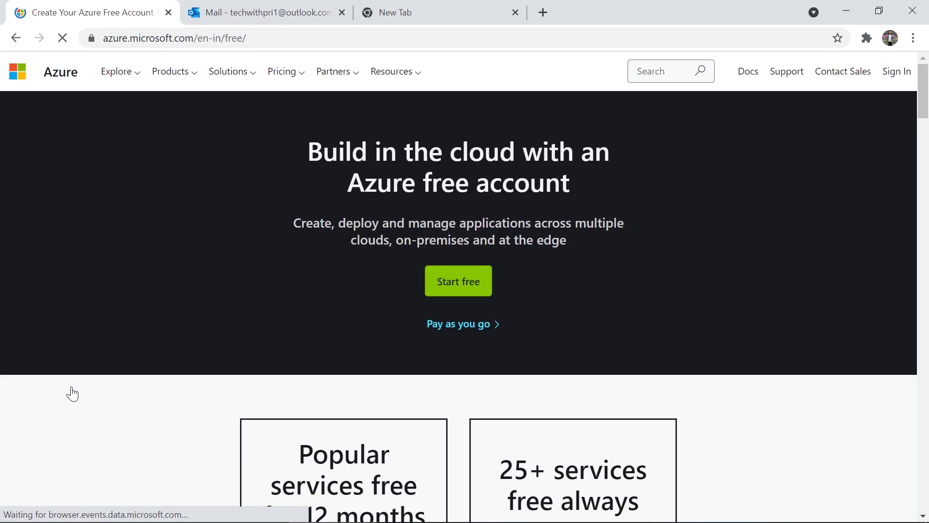
scroll(463, 163, "down", 3)
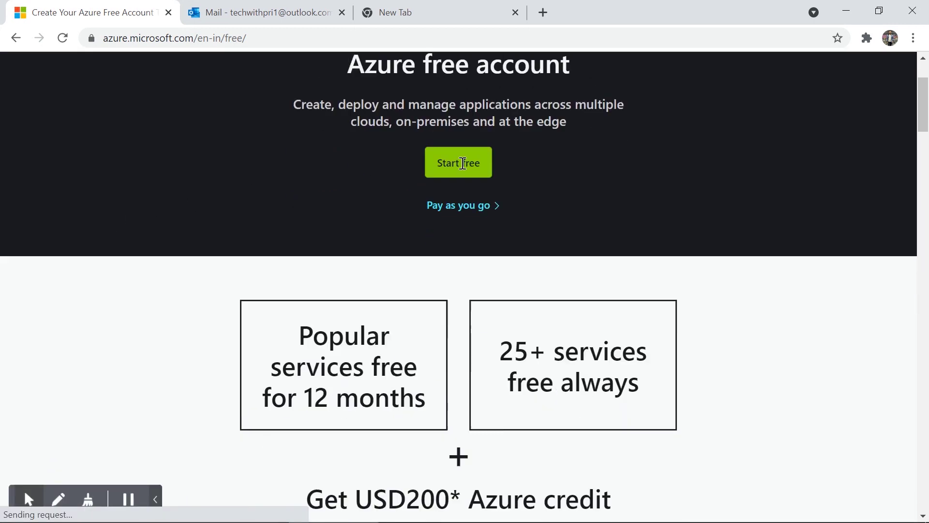
scroll(463, 163, "down", 2)
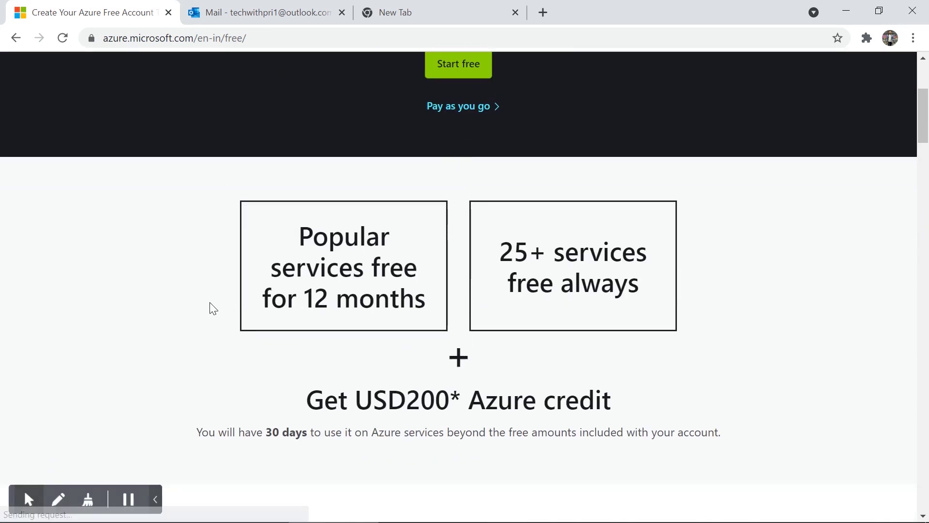
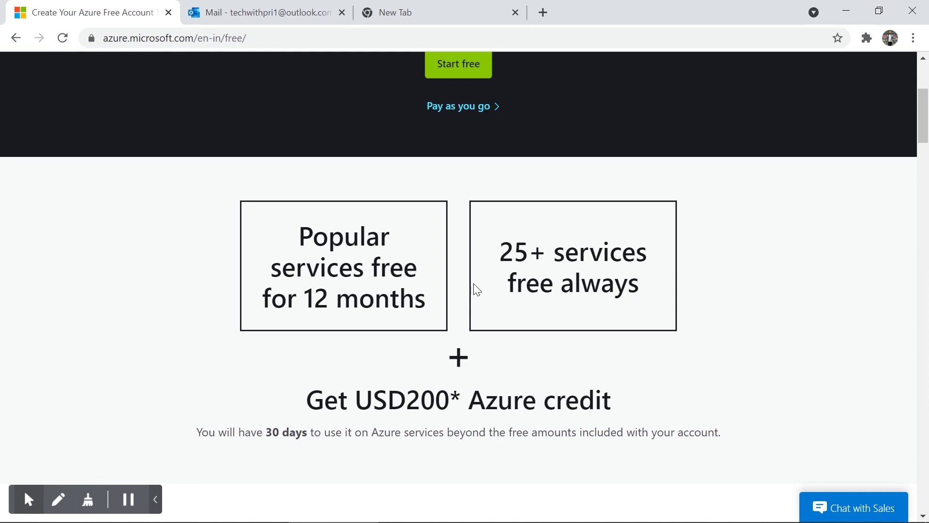
scroll(477, 289, "down", 15)
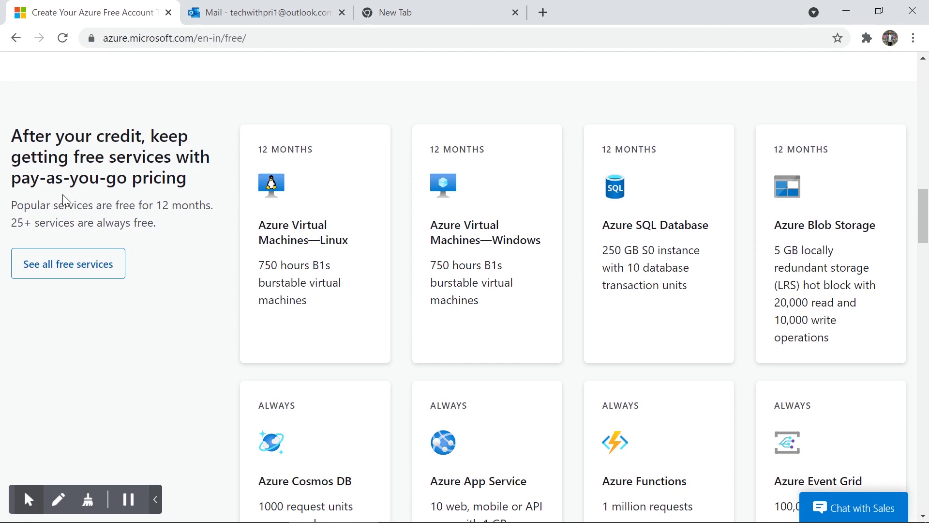
scroll(224, 252, "up", 15)
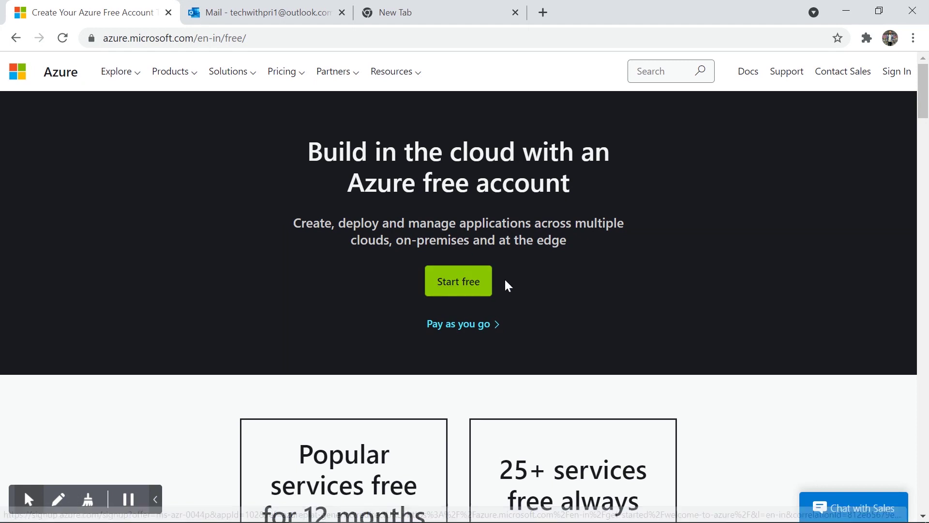
Expand all free services and scroll the table from Advisor through SQL Database, then back up.
scroll(179, 267, "down", 15)
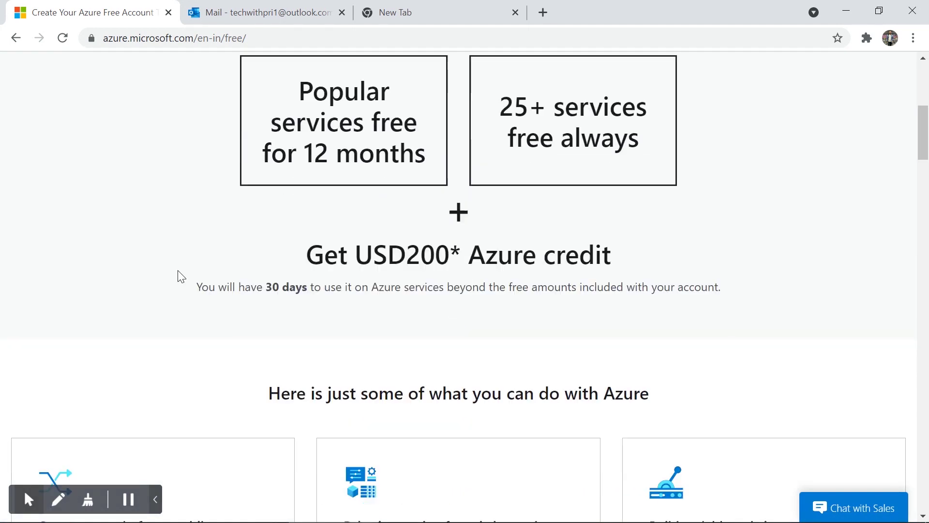
scroll(215, 276, "down", 1)
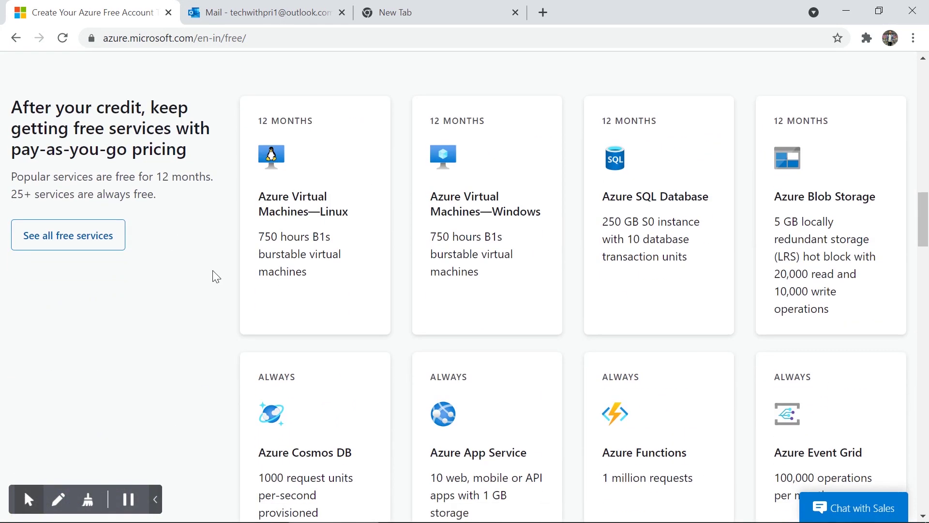
left_click(83, 203)
scroll(83, 202, "down", 3)
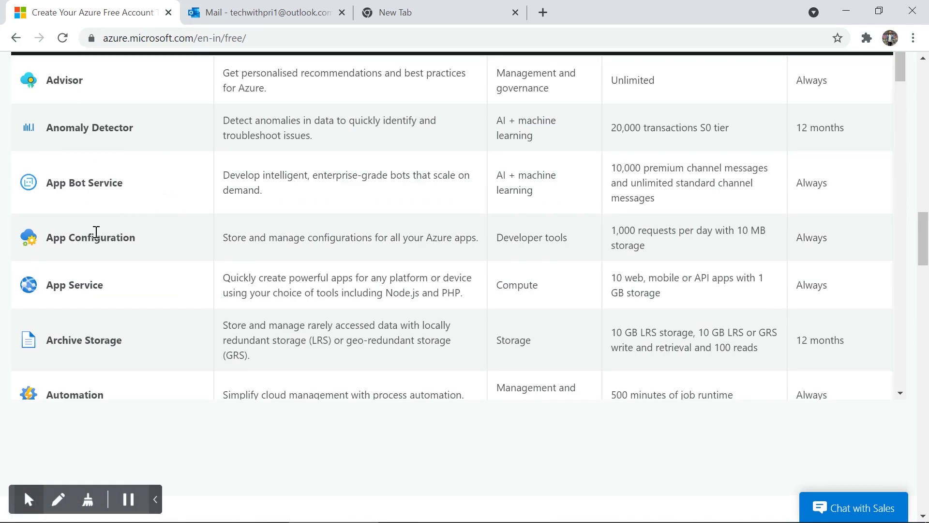
scroll(124, 298, "down", 20)
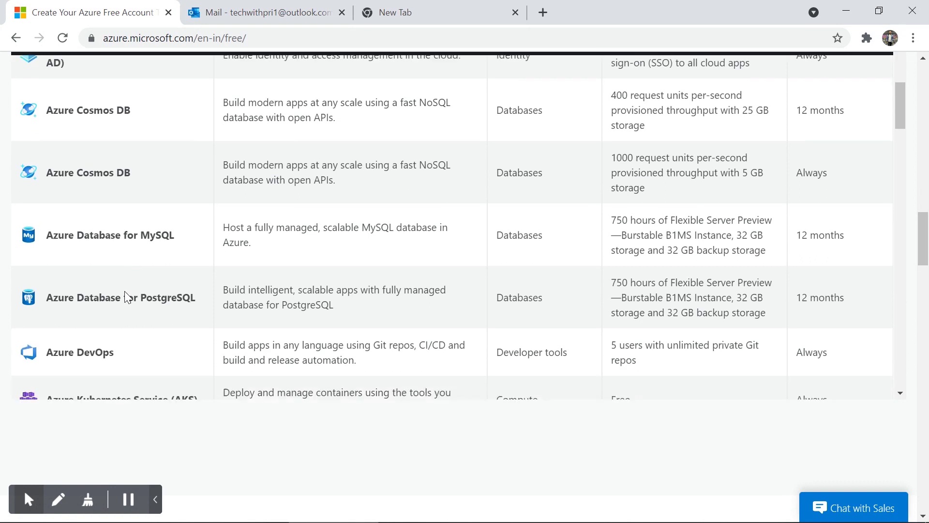
scroll(124, 301, "down", 15)
scroll(117, 301, "up", 7)
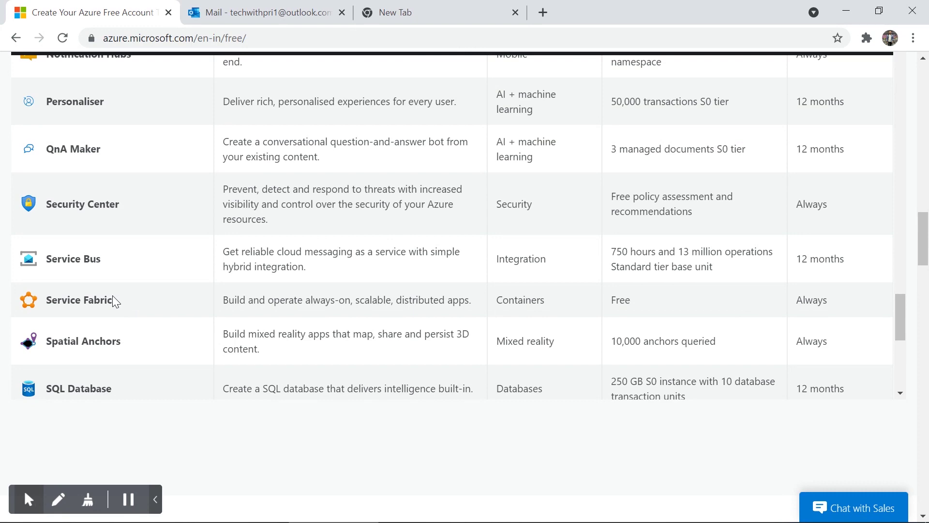
scroll(113, 295, "down", 15)
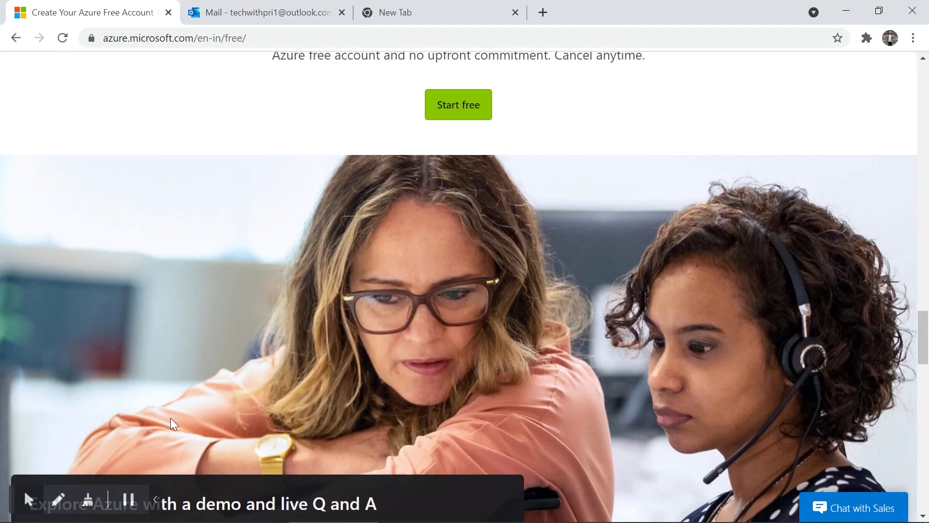
scroll(171, 417, "up", 20)
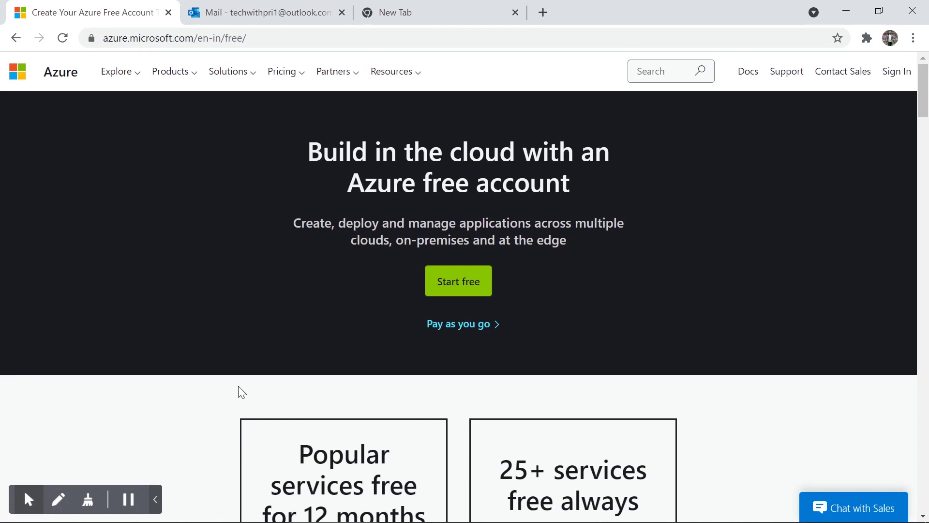
Start the free signup, note the existing-free-account notice, sign out, and switch to the new tab.
left_click(448, 282)
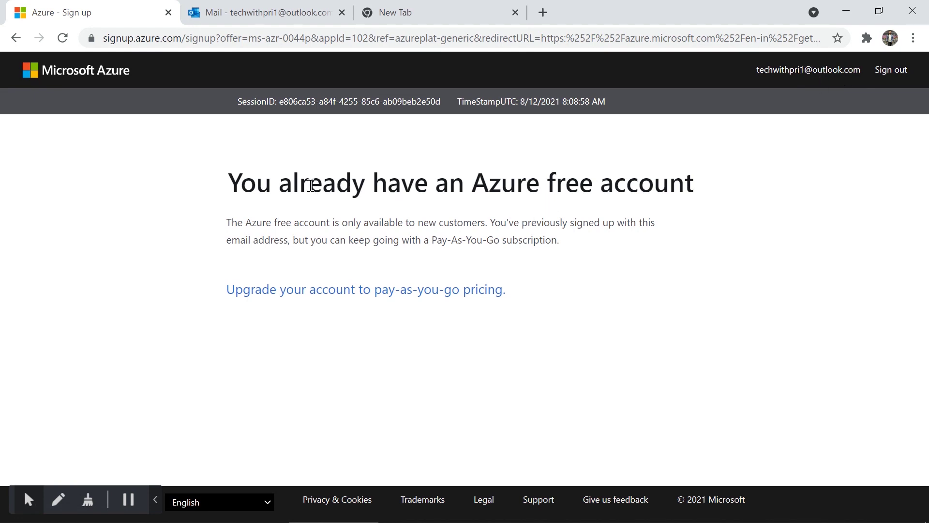
left_click_drag(308, 183, 765, 149)
left_click(766, 148)
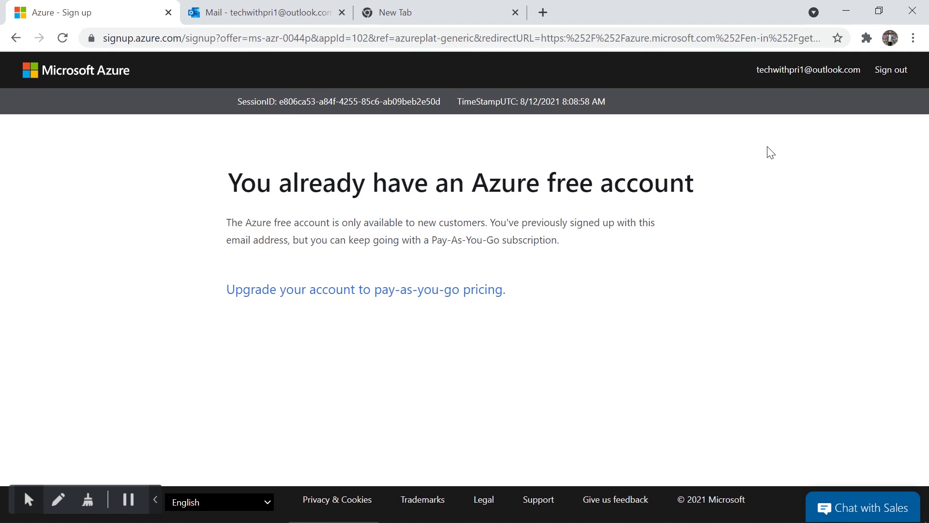
left_click(882, 73)
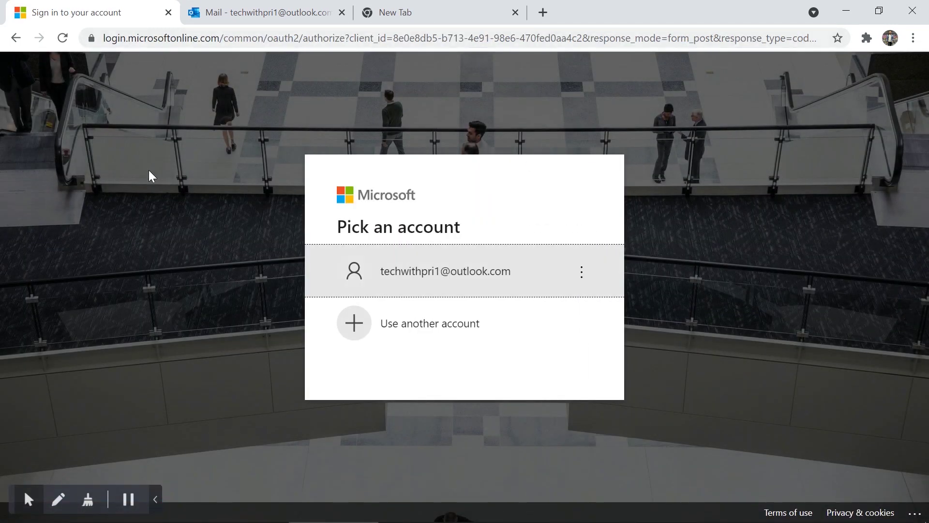
left_click(447, 7)
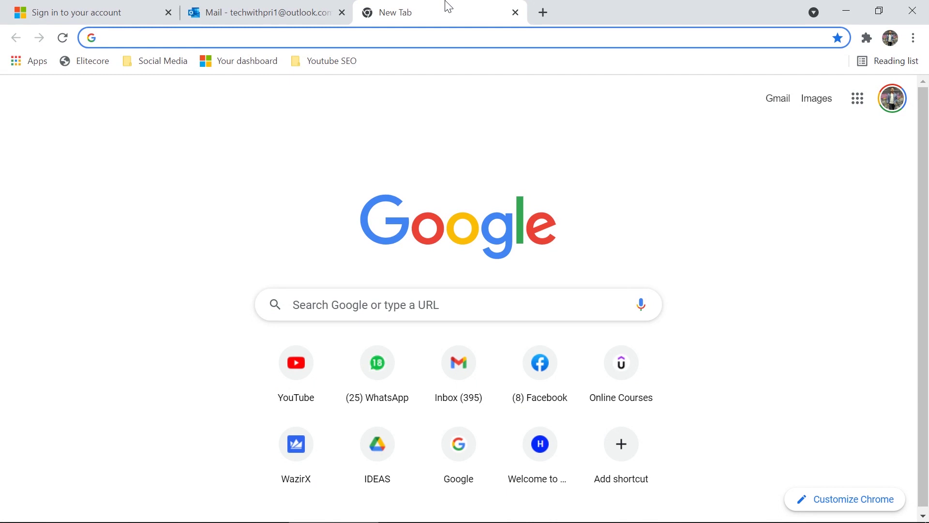
Google 'free microsoft account' and open the account.microsoft.com result.
type("freeme")
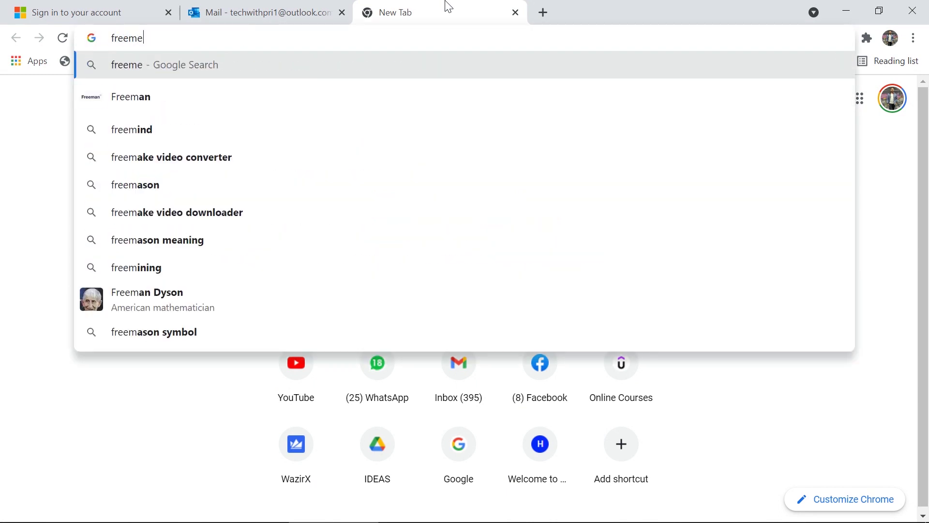
key("BackSpace")
key("BackSpace")
type("microso")
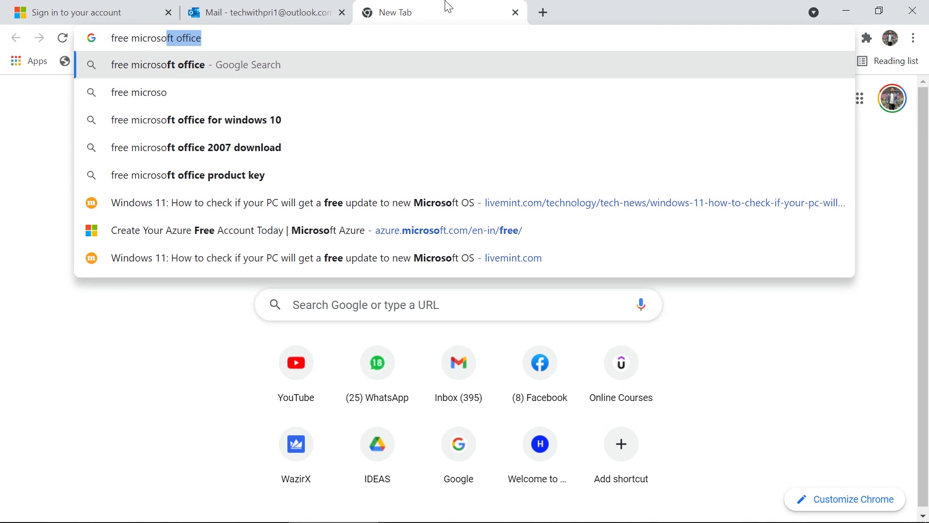
type("ft accou")
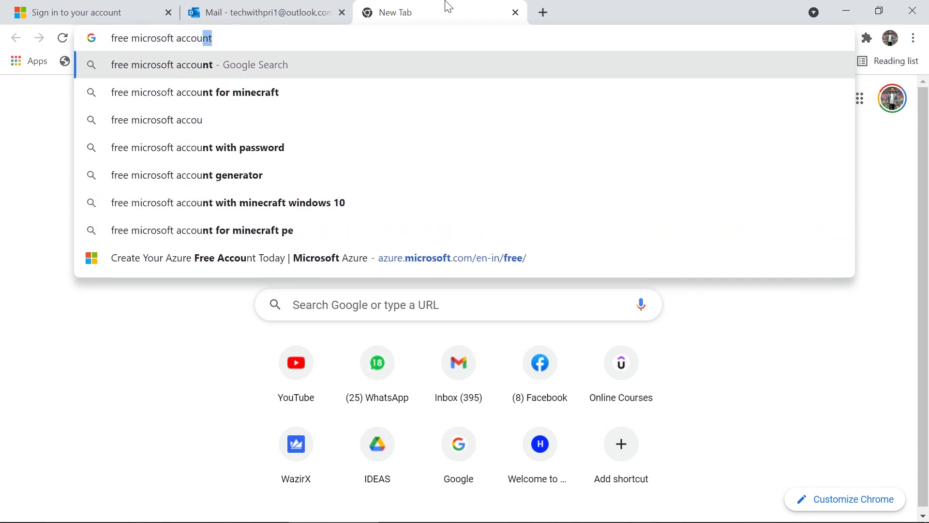
key("Return")
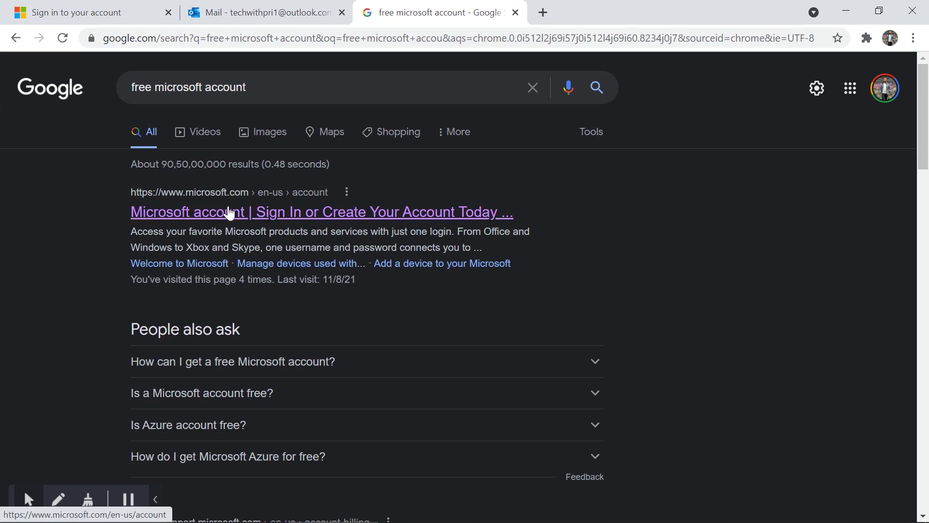
left_click(277, 213)
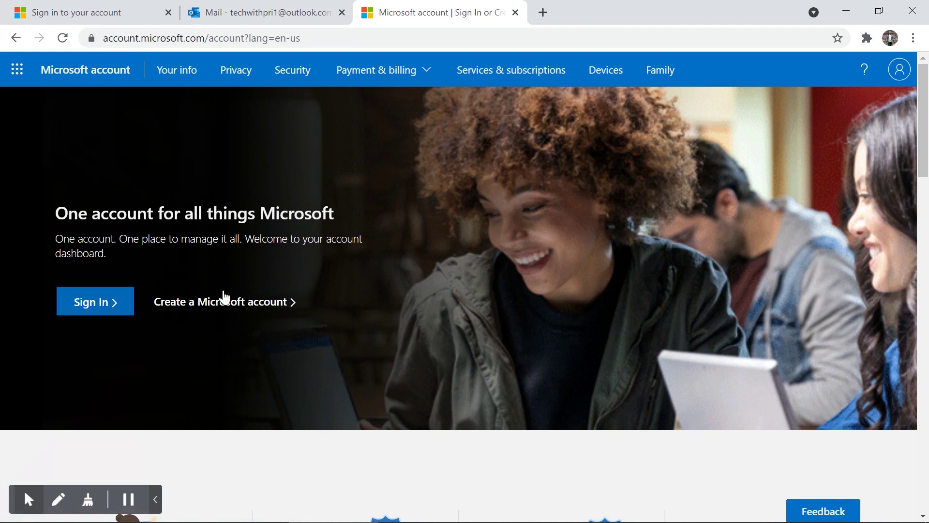
left_click(223, 301)
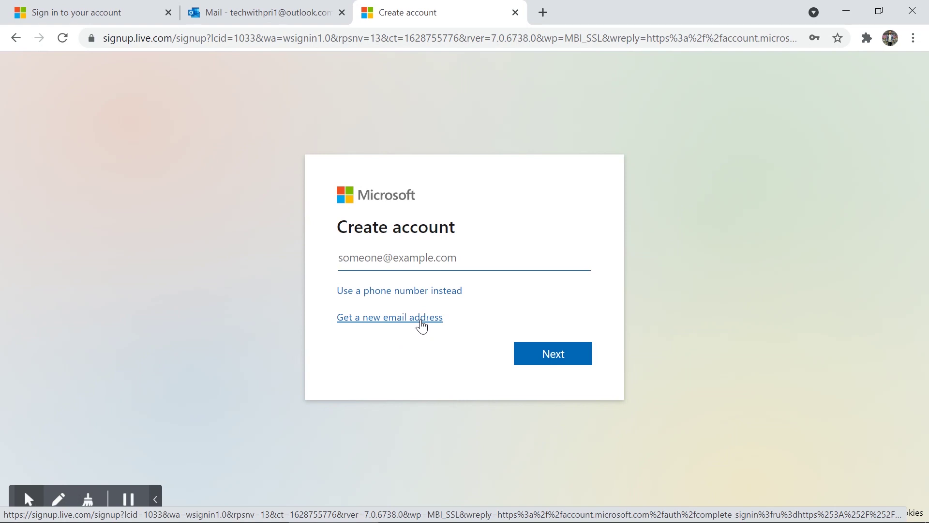
left_click(421, 317)
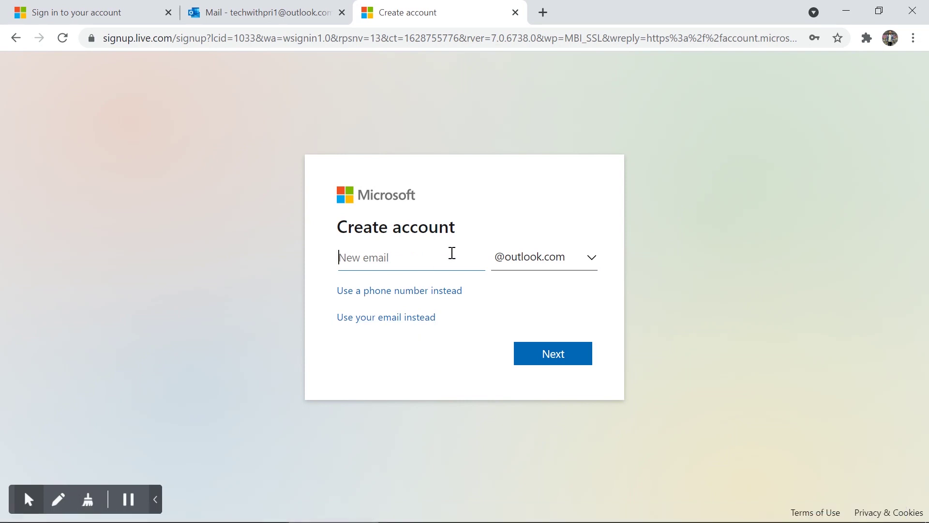
left_click(547, 252)
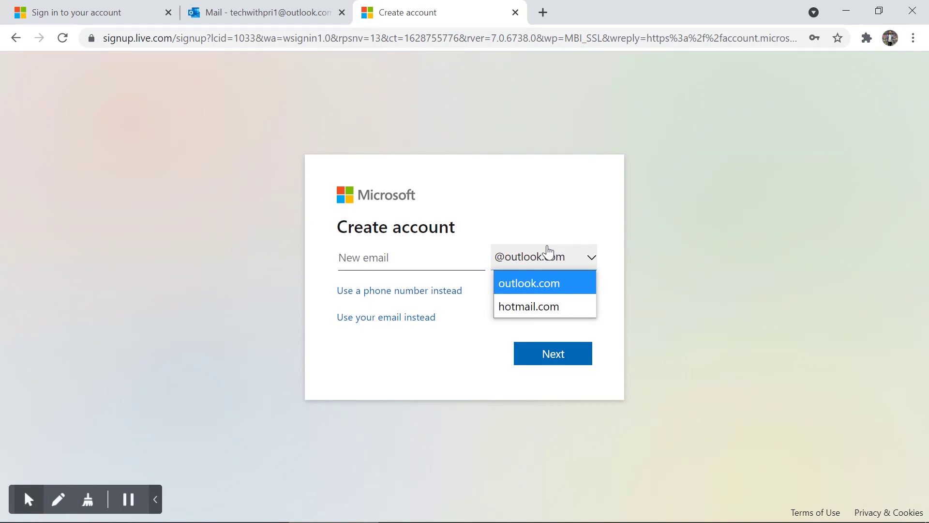
left_click(535, 284)
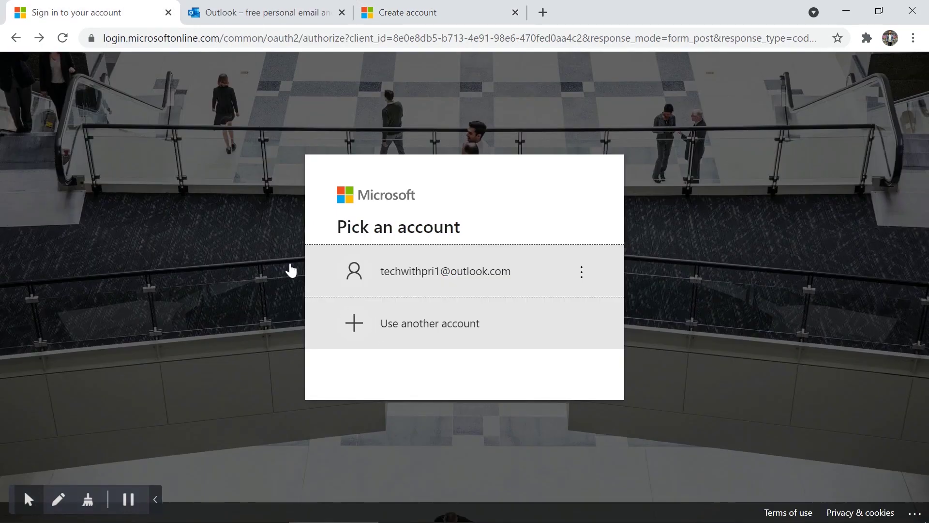
left_click(397, 6)
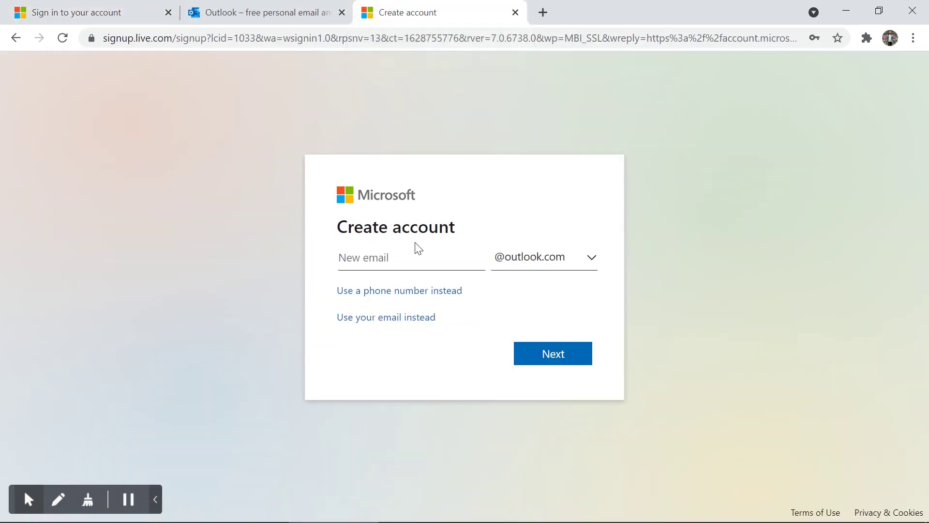
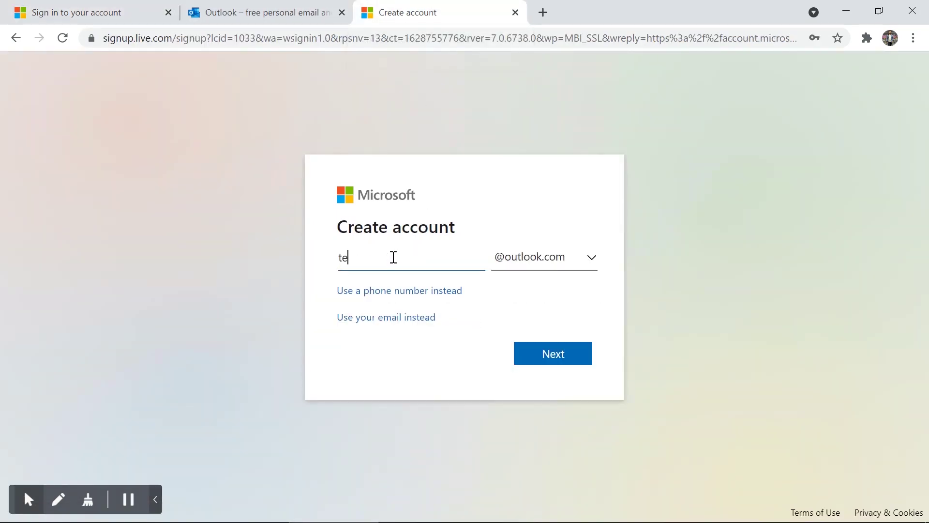
Submit the new email name and set the account password.
left_click(570, 359)
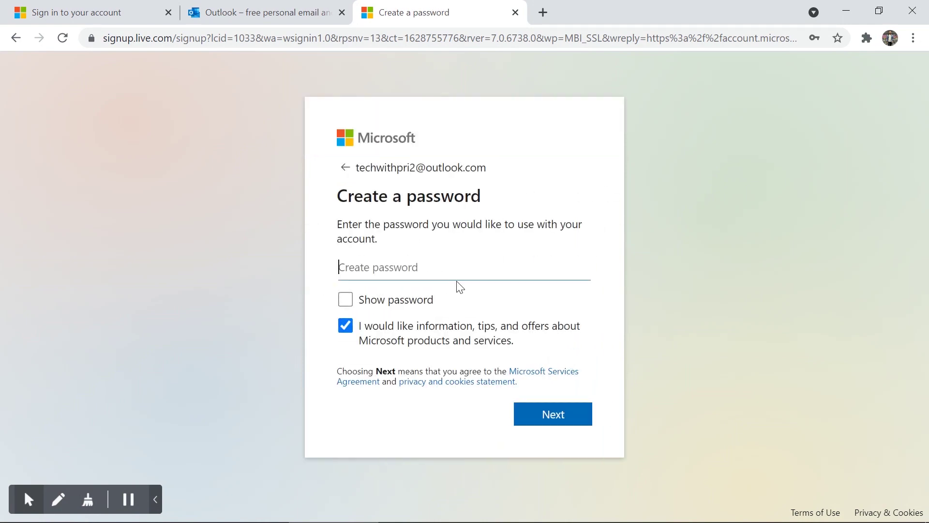
left_click(459, 274)
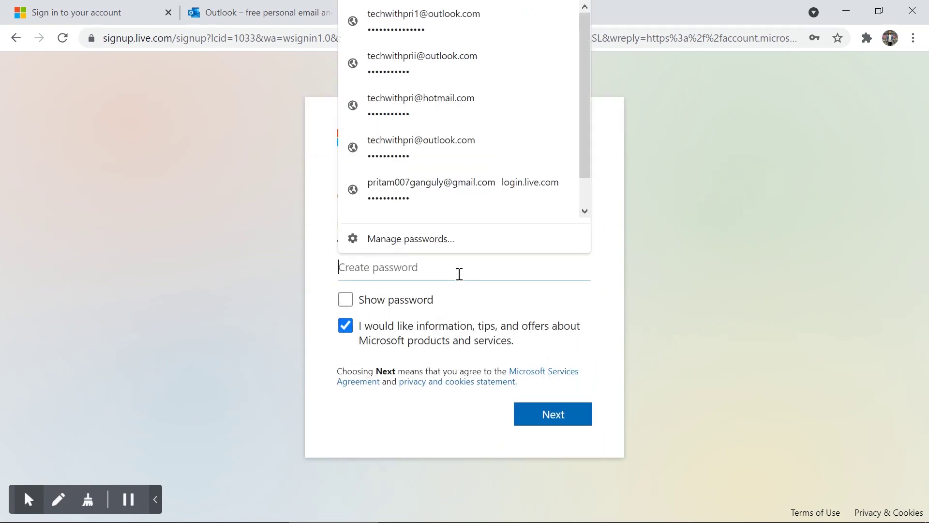
type("*********")
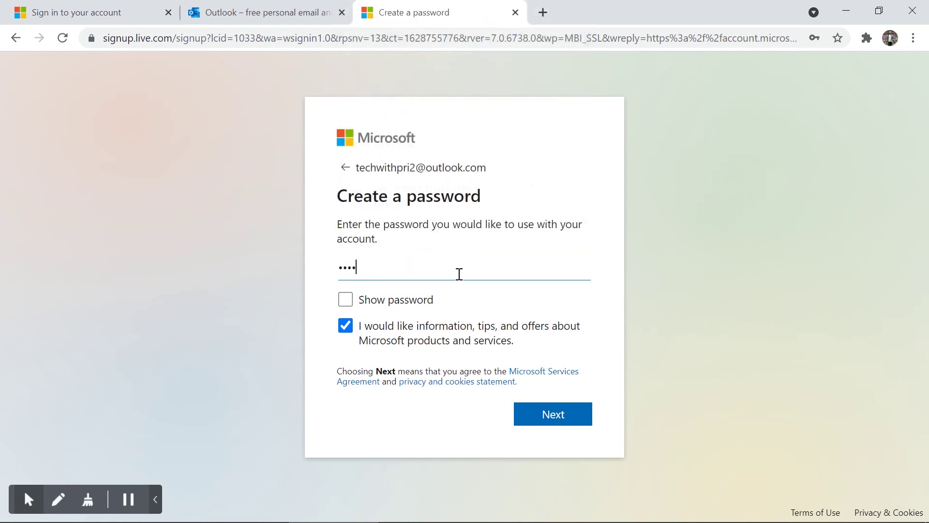
type("******")
key("Return")
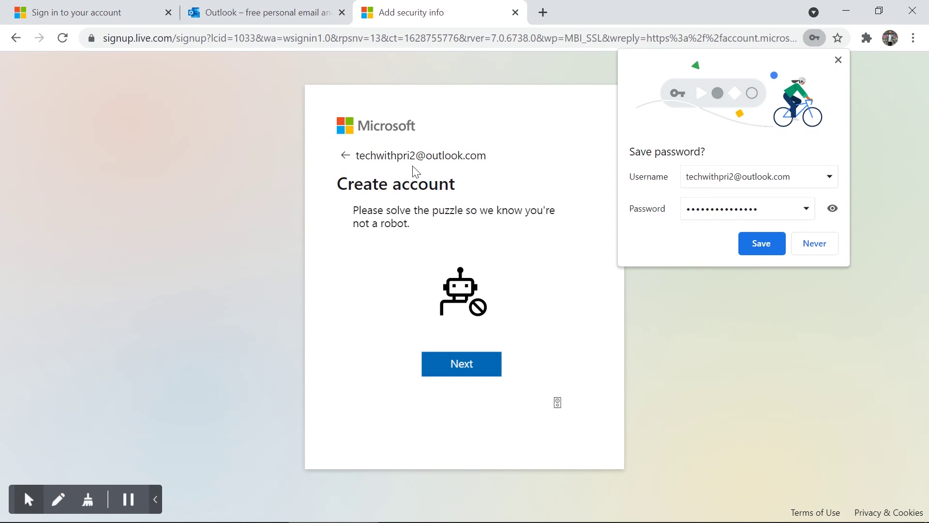
Solve the robot check by rotating the puzzle image upright and submit it.
left_click(453, 362)
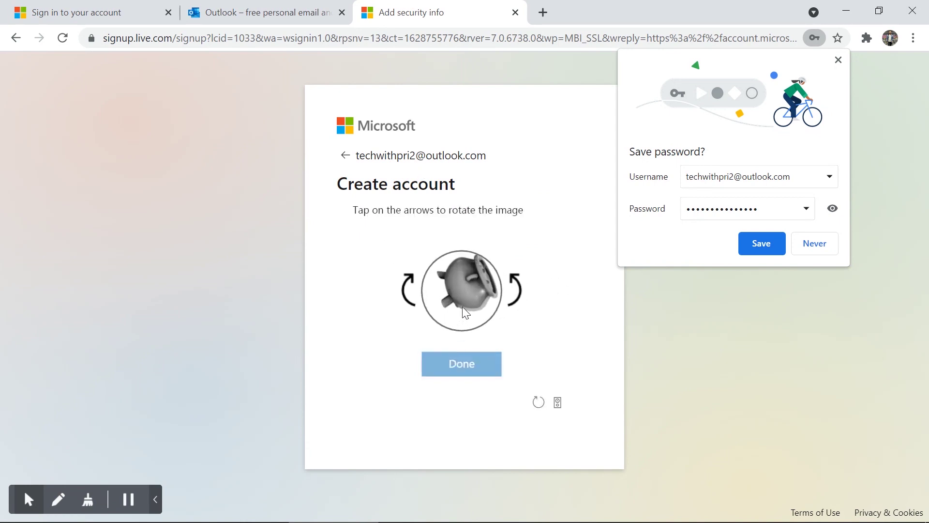
left_click(525, 296)
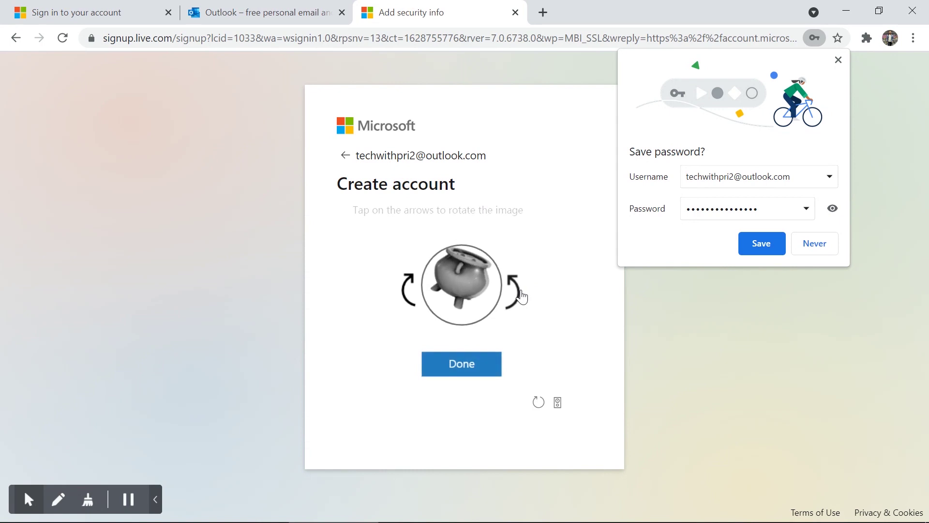
left_click(517, 286)
left_click(517, 288)
left_click(469, 362)
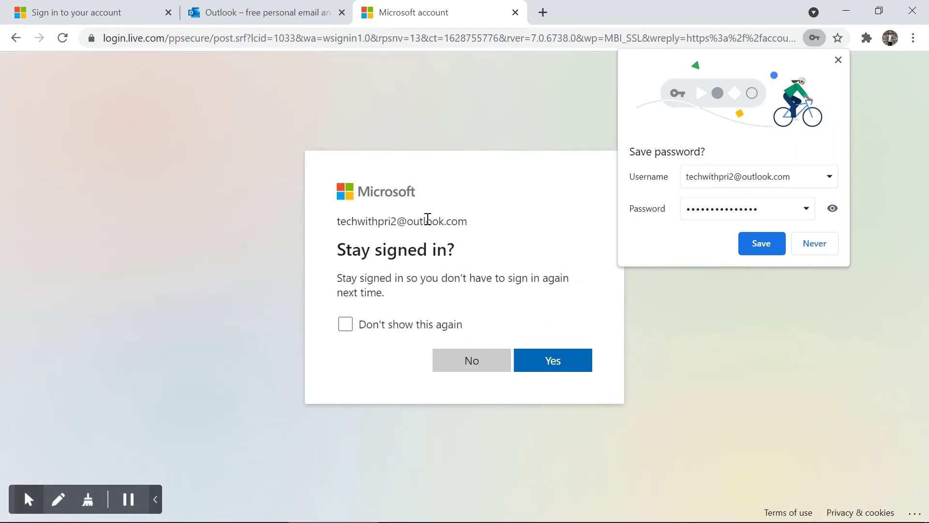
Copy the new Outlook address and sign in to the Azure signup with it as another account.
triple_click(428, 219)
key("ctrl+c")
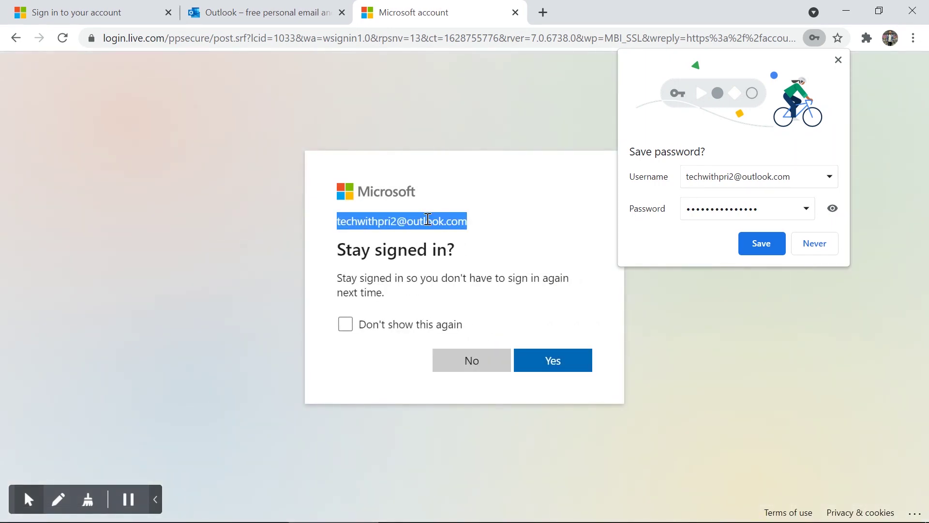
left_click(92, 6)
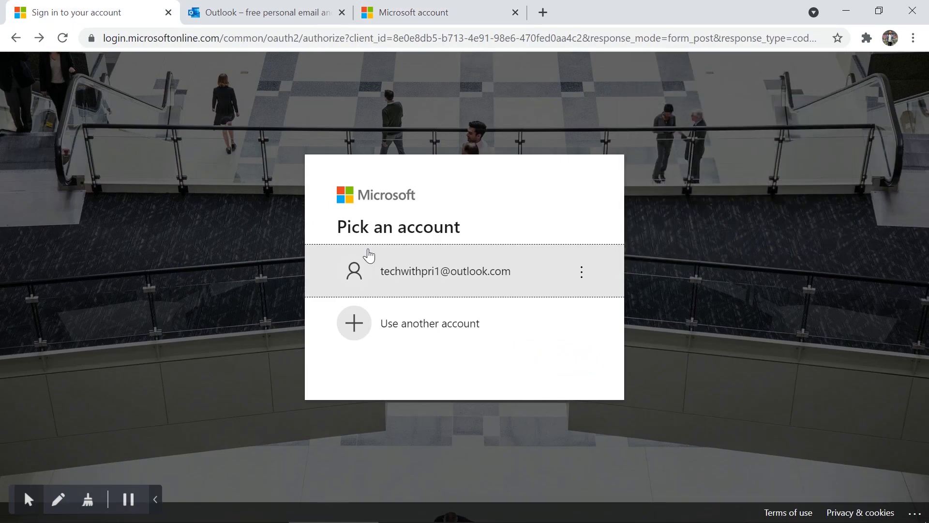
left_click(390, 318)
key("ctrl+v")
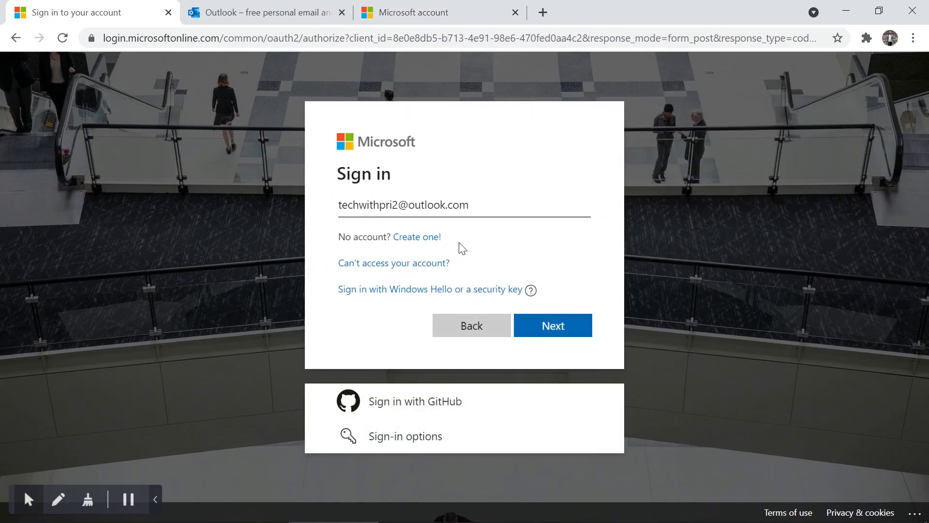
left_click(533, 324)
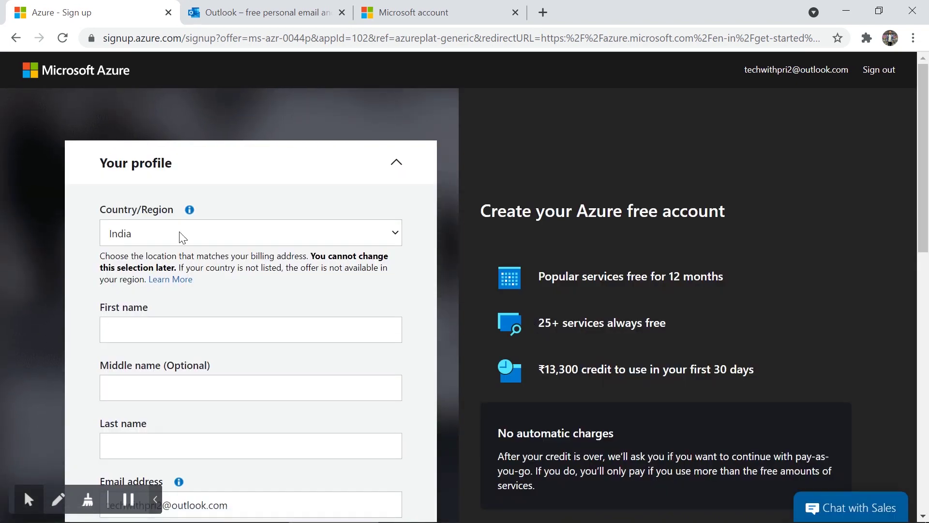
Look over the profile form and enter the first and last name.
scroll(145, 203, "down", 3)
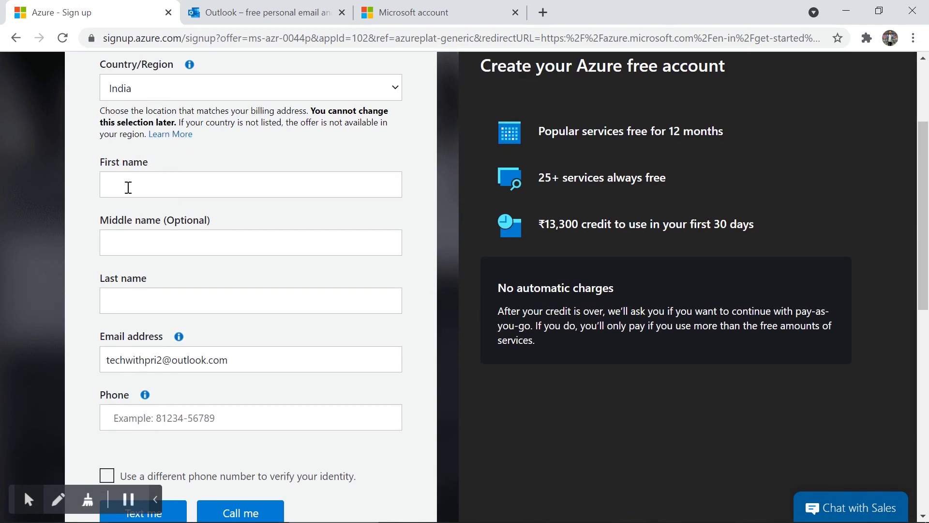
scroll(133, 285, "down", 1)
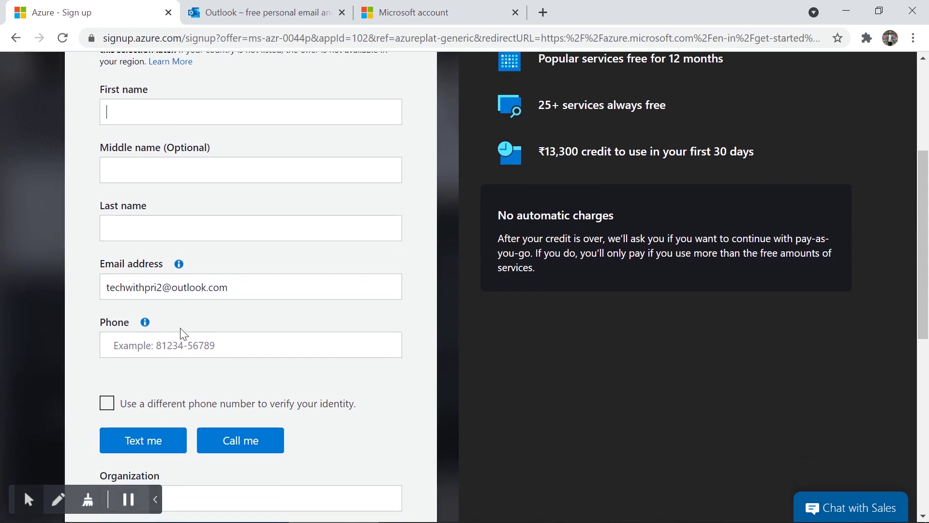
scroll(194, 319, "down", 3)
scroll(129, 244, "down", 3)
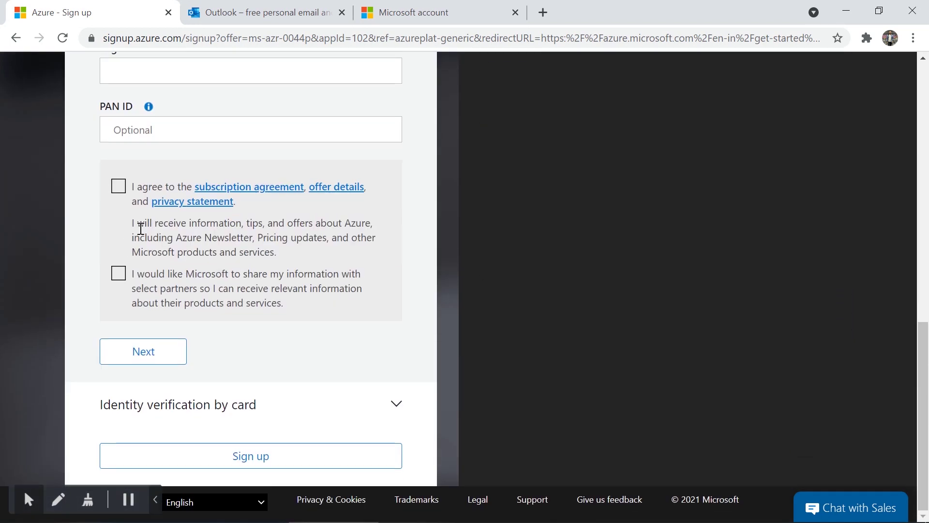
left_click(394, 405)
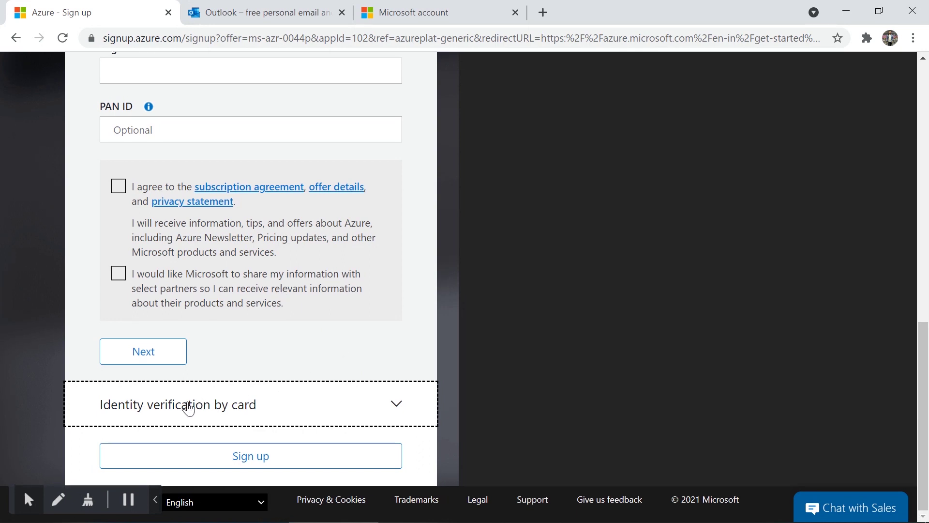
scroll(187, 408, "up", 15)
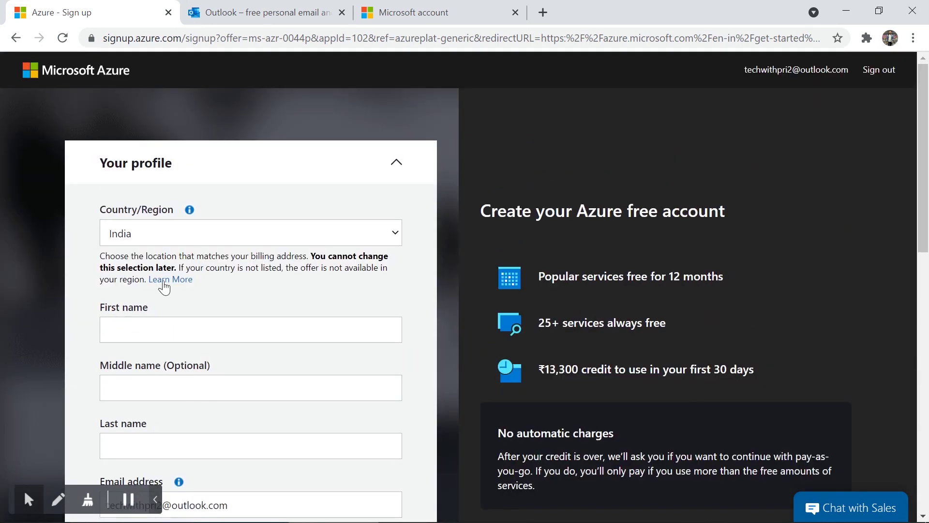
left_click(155, 324)
Enter the phone number without the country code.
scroll(180, 301, "down", 3)
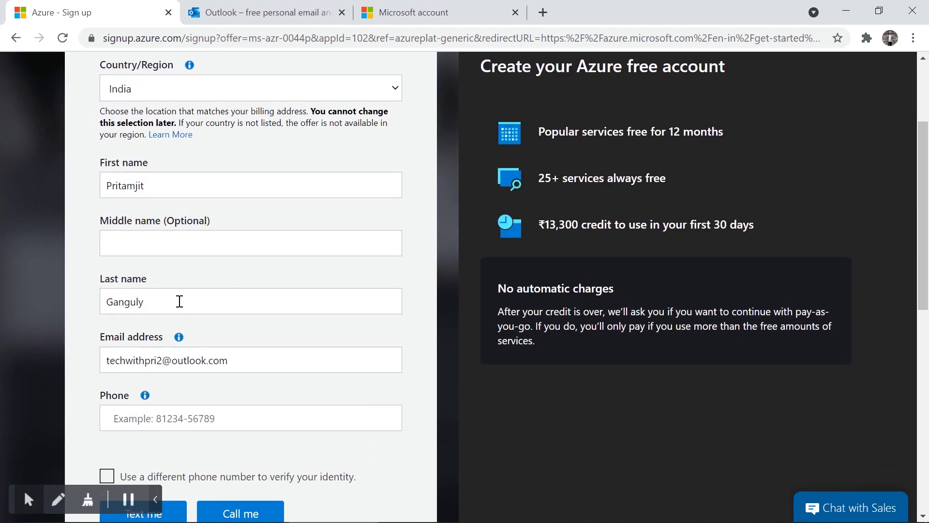
scroll(199, 359, "down", 5)
left_click(177, 199)
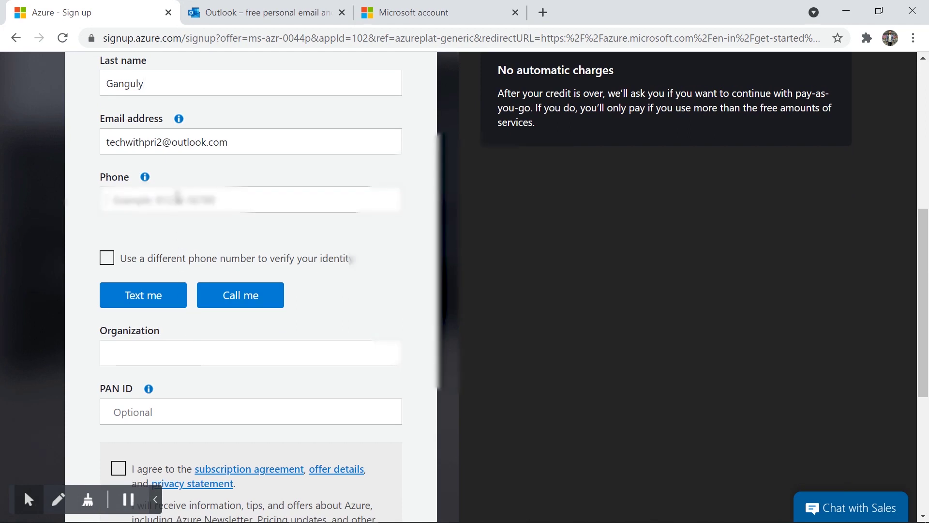
type("766522")
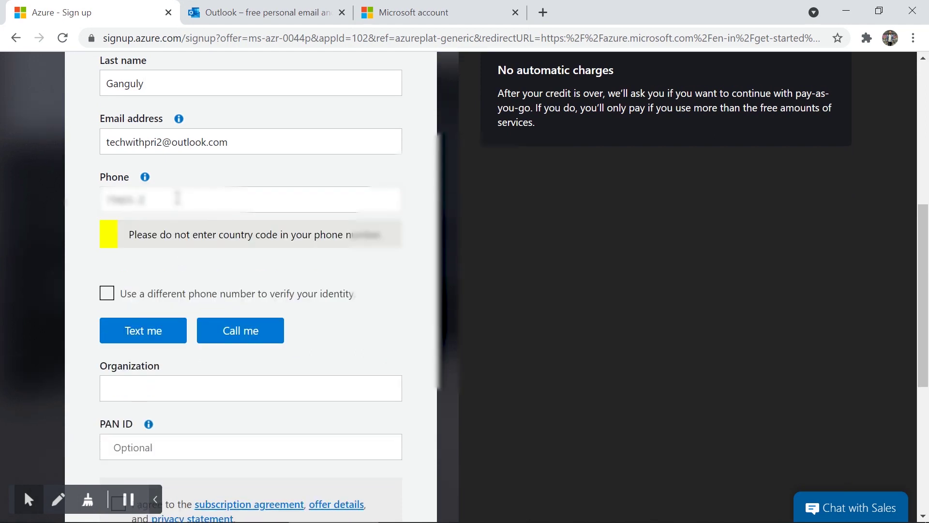
type("822")
Request a text-message code and verify the phone number with the received code.
left_click(132, 334)
left_click(142, 295)
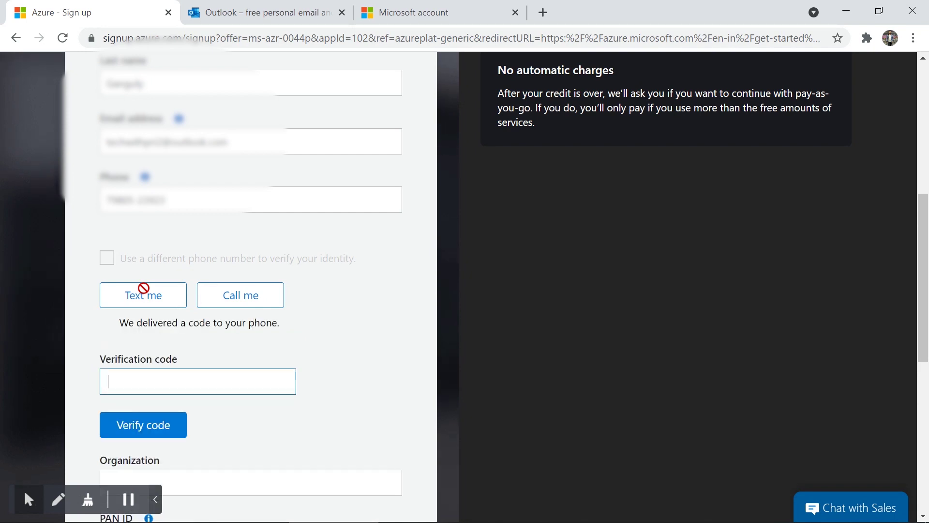
scroll(147, 342, "down", 3)
left_click(142, 275)
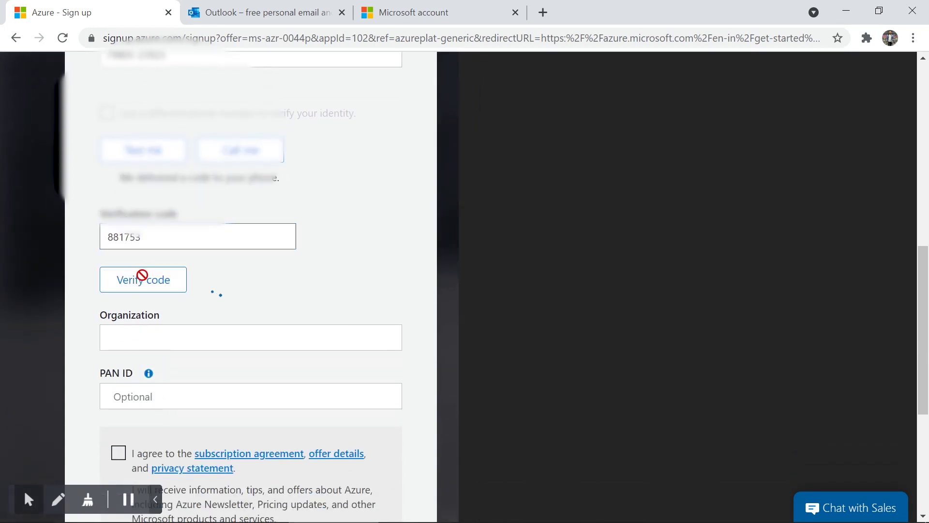
scroll(140, 281, "up", 3)
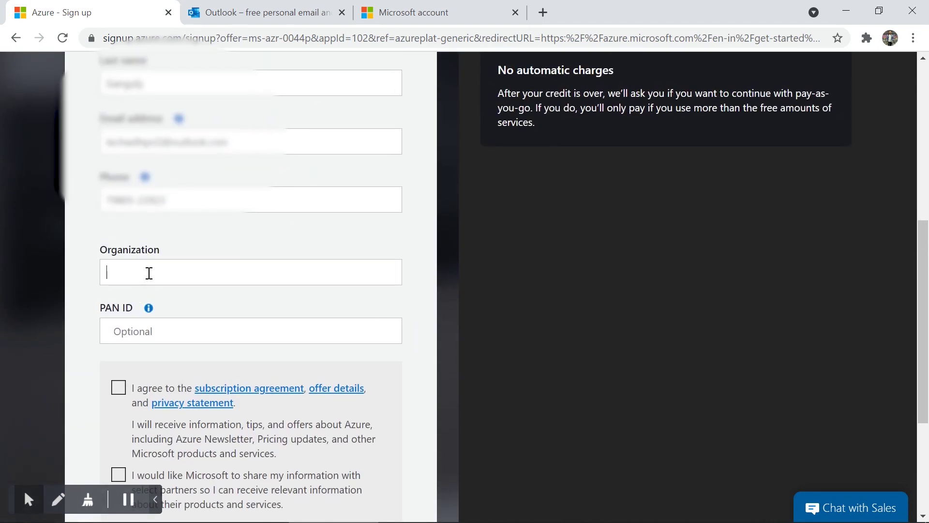
Accept the subscription agreement, fill in the organization name, and continue to card verification.
left_click(149, 273)
scroll(150, 272, "down", 3)
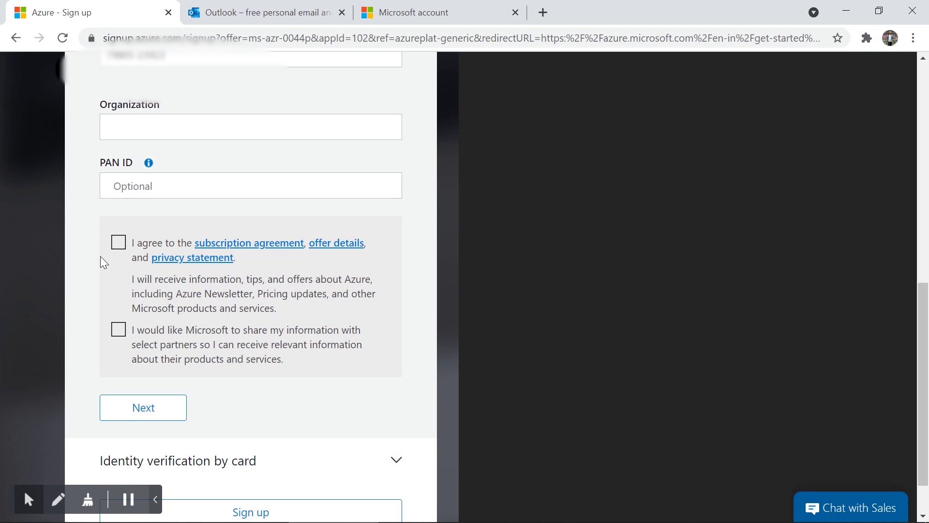
left_click(118, 252)
scroll(109, 248, "down", 1)
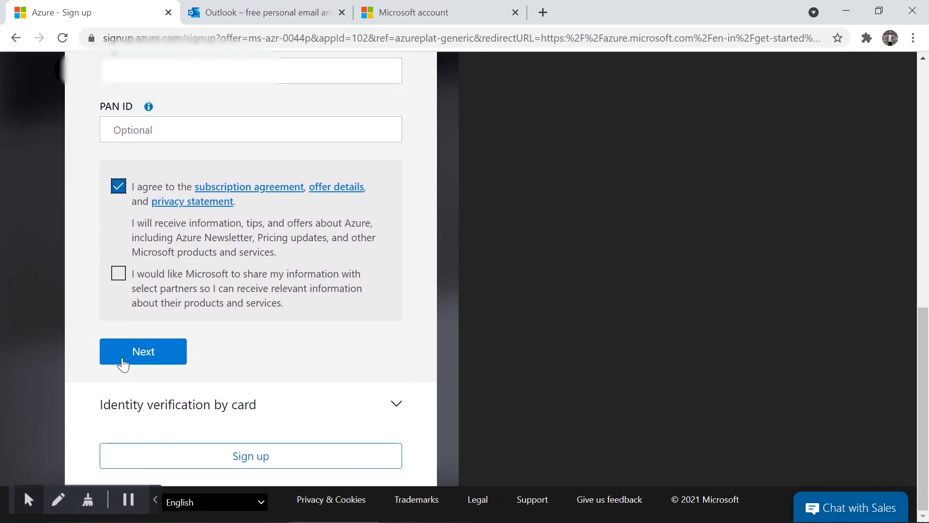
left_click(127, 359)
scroll(125, 184, "up", 2)
left_click(189, 137)
type("techw")
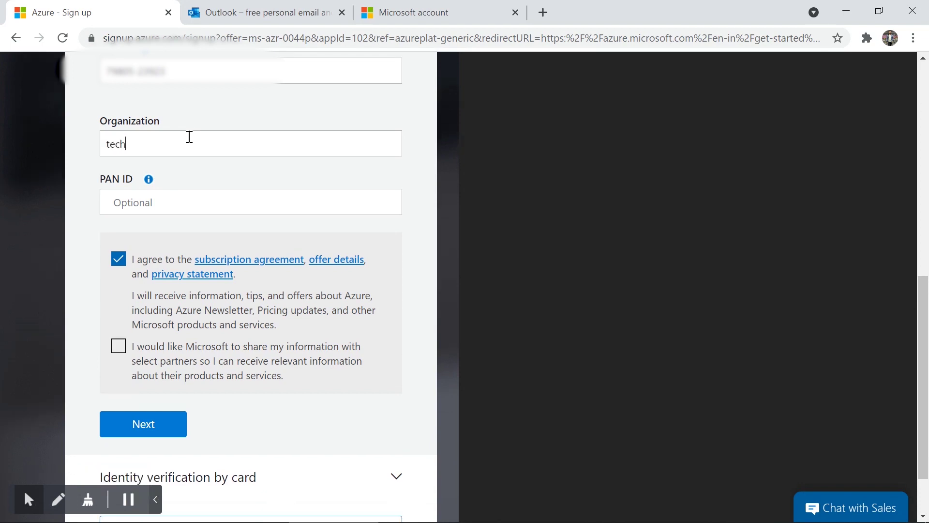
type("ithptiri")
scroll(190, 137, "down", 1)
left_click(127, 346)
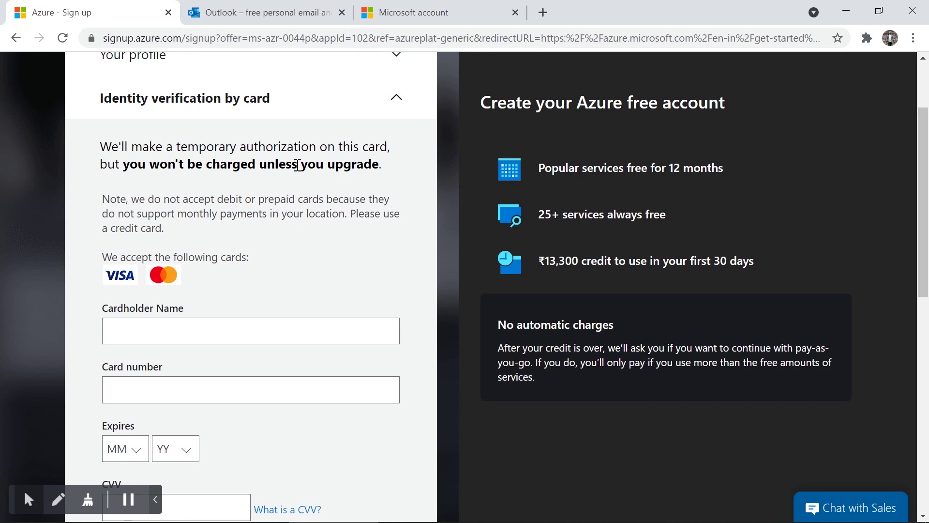
scroll(298, 174, "down", 3)
scroll(299, 178, "down", 3)
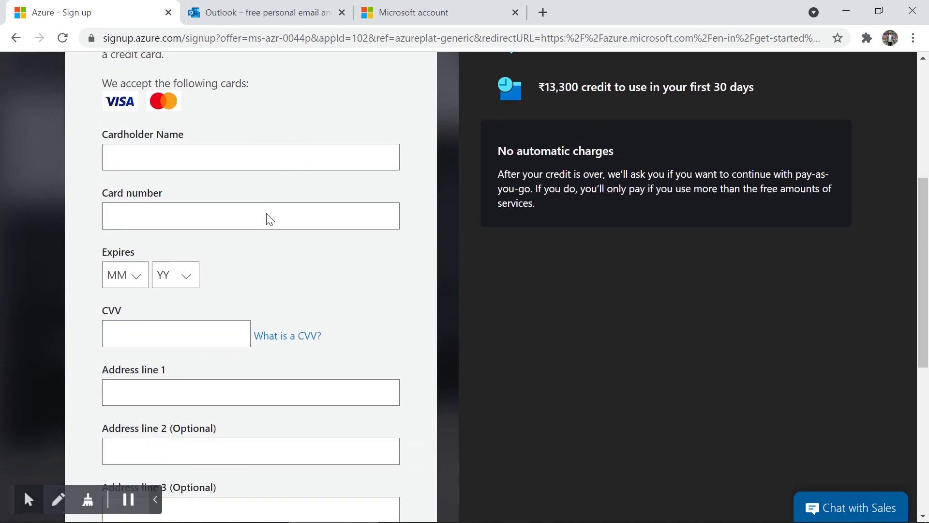
scroll(145, 224, "down", 5)
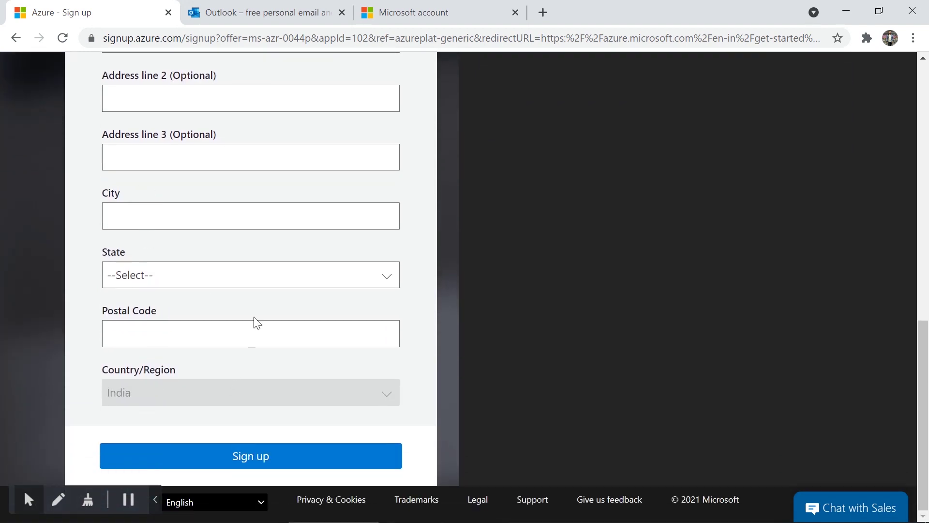
left_click(151, 460)
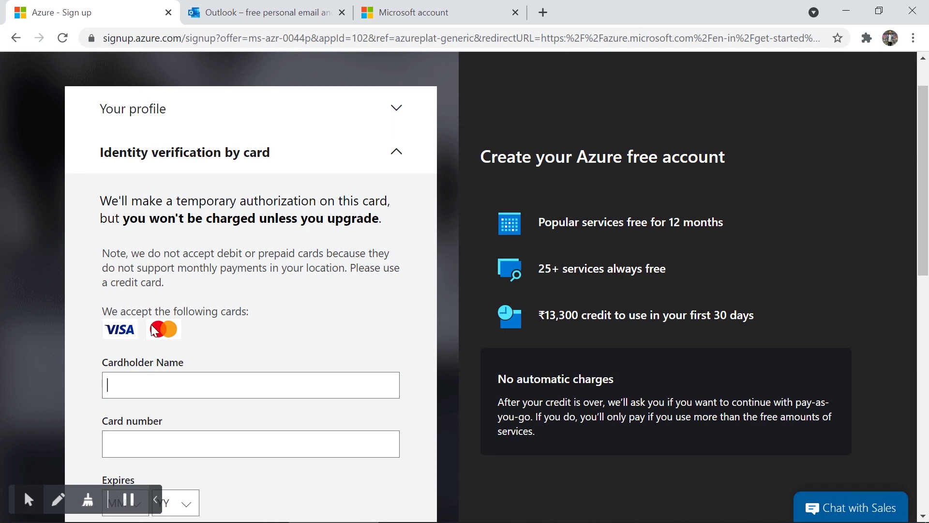
Open portal.azure.com in a new Chrome tab and switch to it while it loads.
left_click(414, 11)
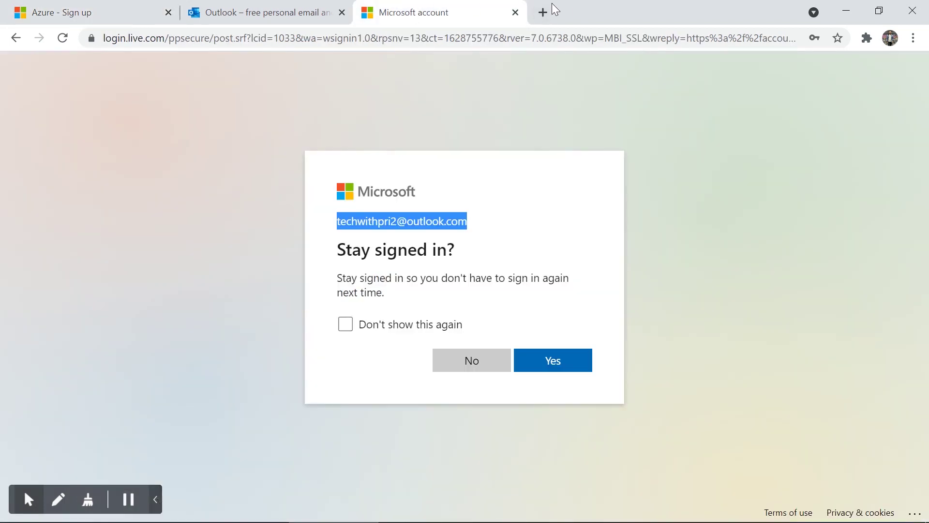
left_click(546, 7)
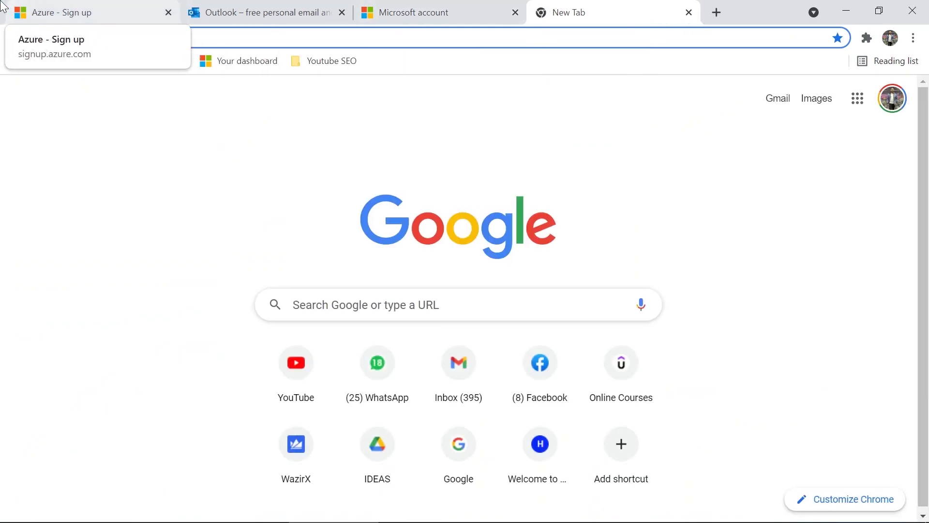
left_click(63, 12)
left_click(579, 5)
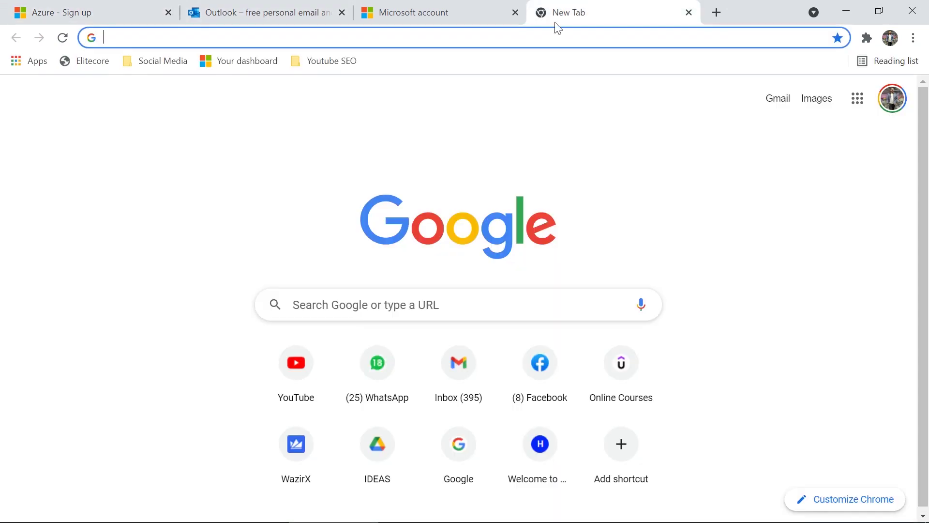
type("portal")
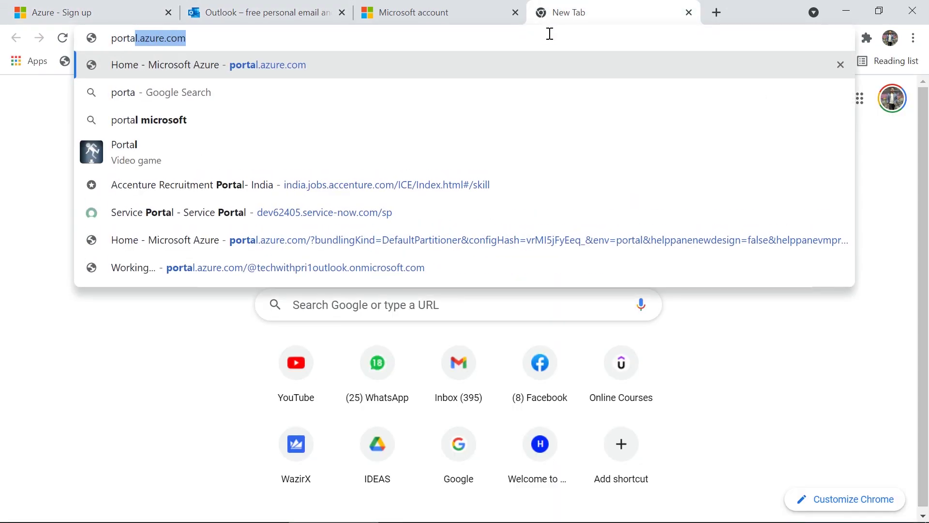
key("Return")
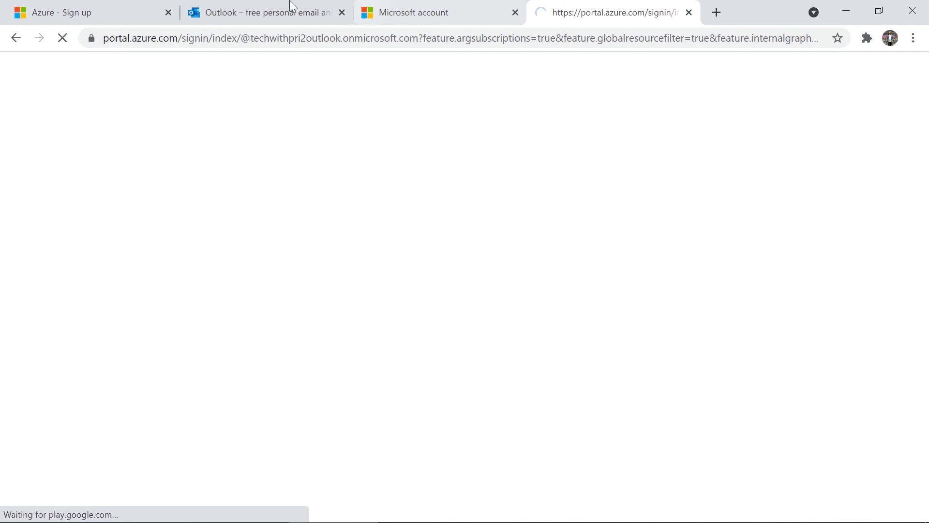
left_click(109, 8)
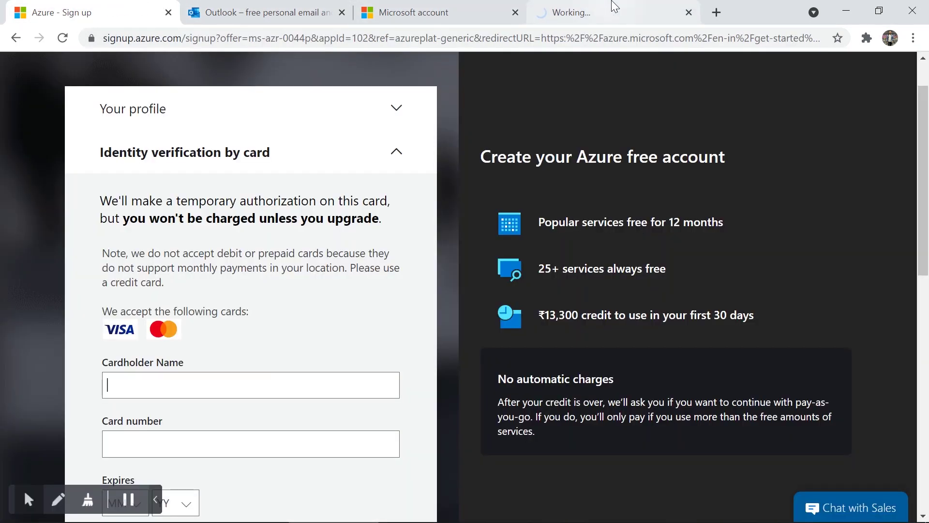
left_click(614, 6)
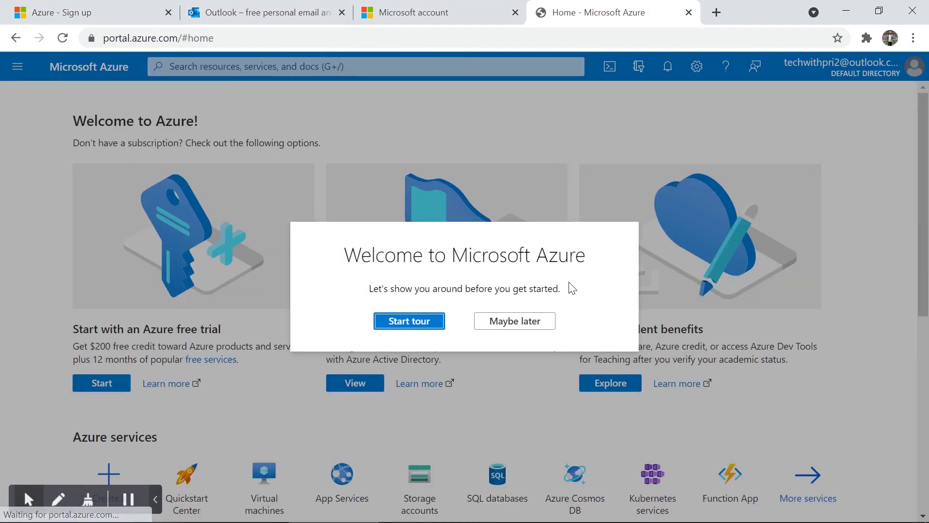
Skip the welcome tour and choose to sign in with a different Microsoft account.
left_click(485, 323)
left_click(837, 81)
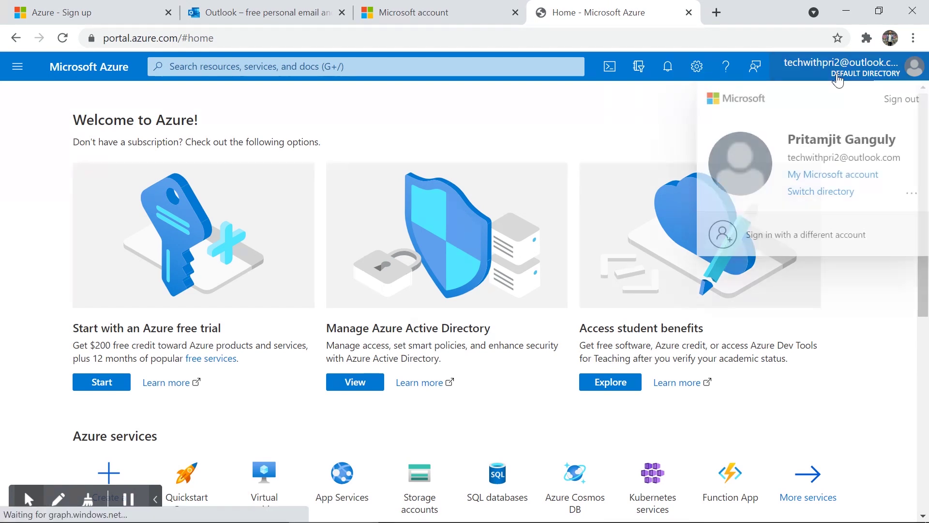
left_click(805, 239)
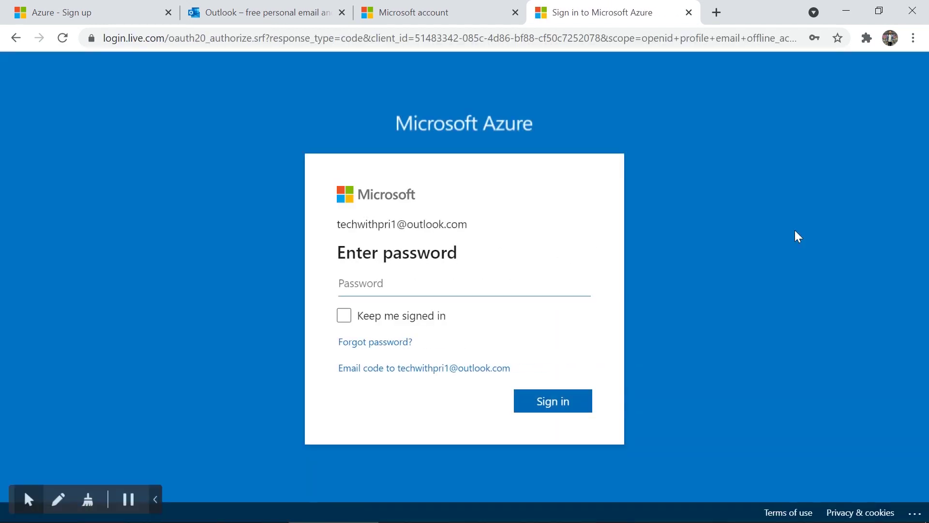
Sign in with the new Outlook.com account's password and stay signed in.
left_click(424, 277)
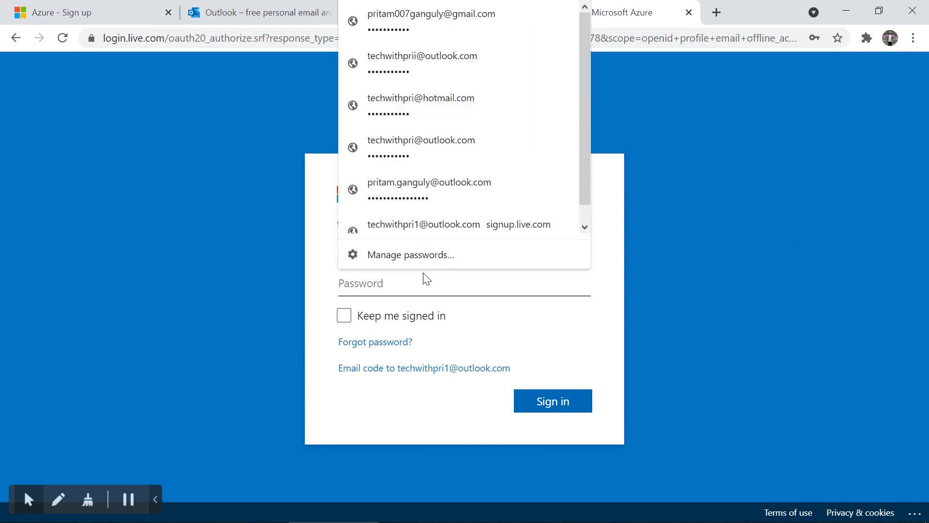
type("•••••••••••••••")
key("Return")
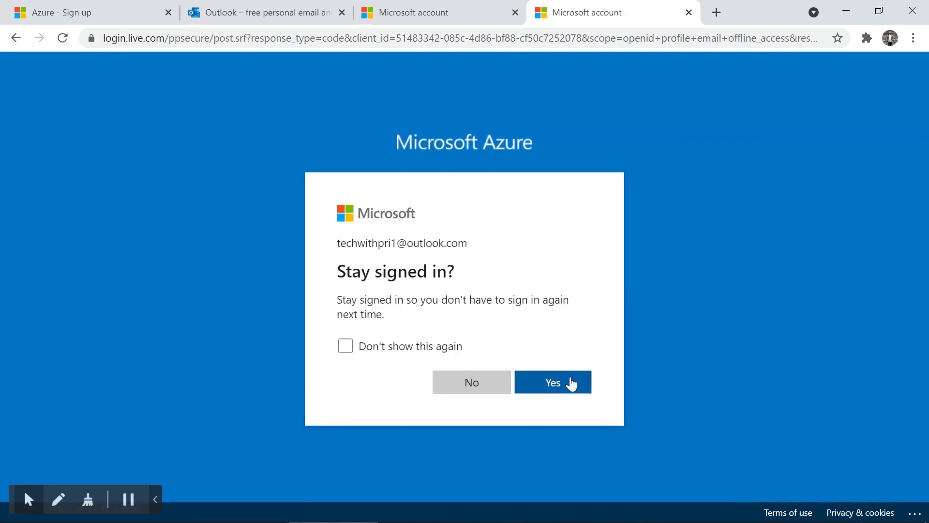
left_click(570, 383)
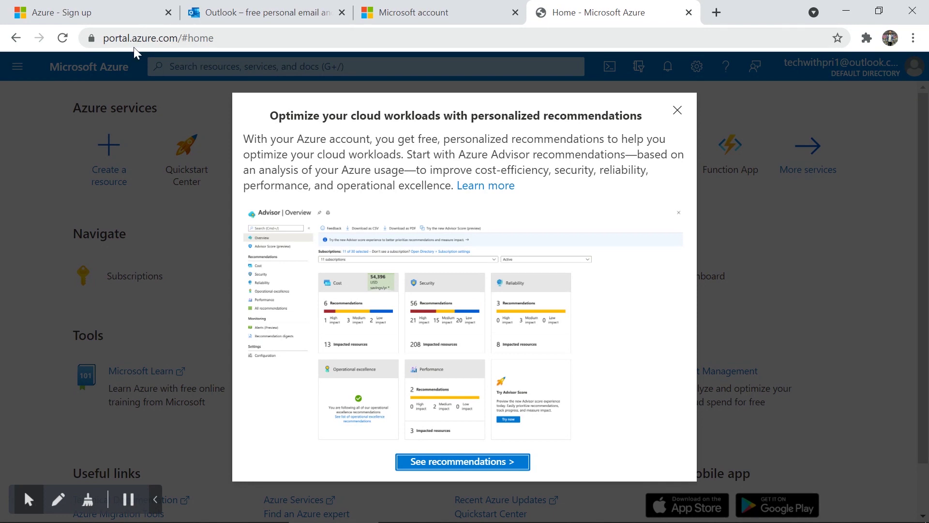
Close the Advisor recommendations pop-up and the ₹14,500.00 Free Trial credit notification.
left_click(677, 110)
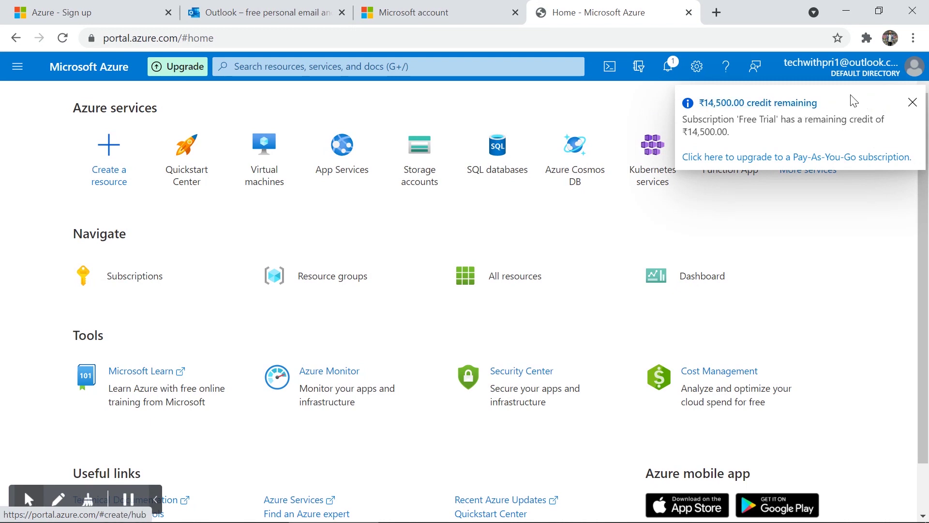
left_click(912, 102)
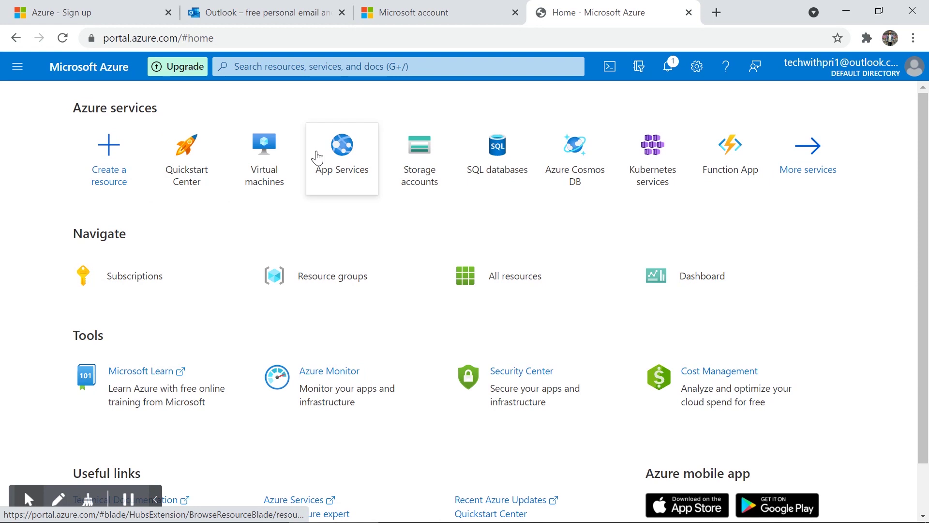
mouse_move(411, 122)
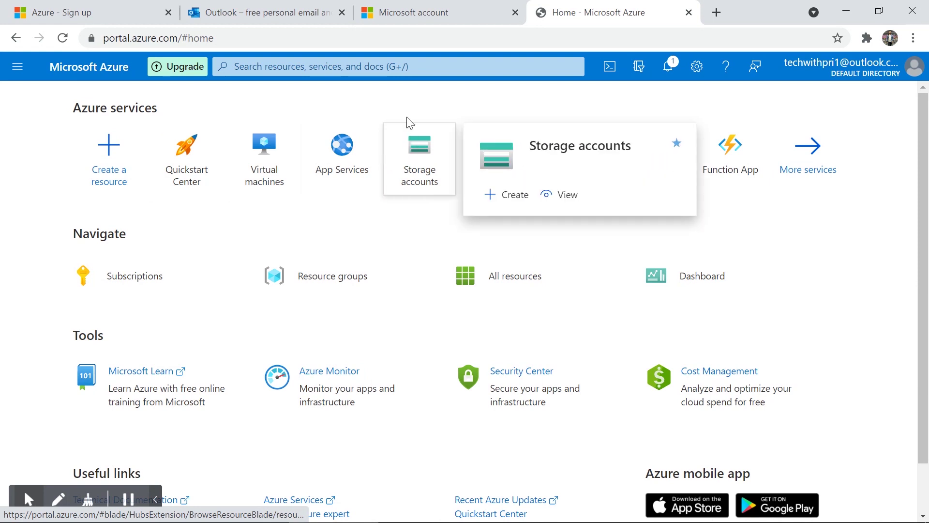